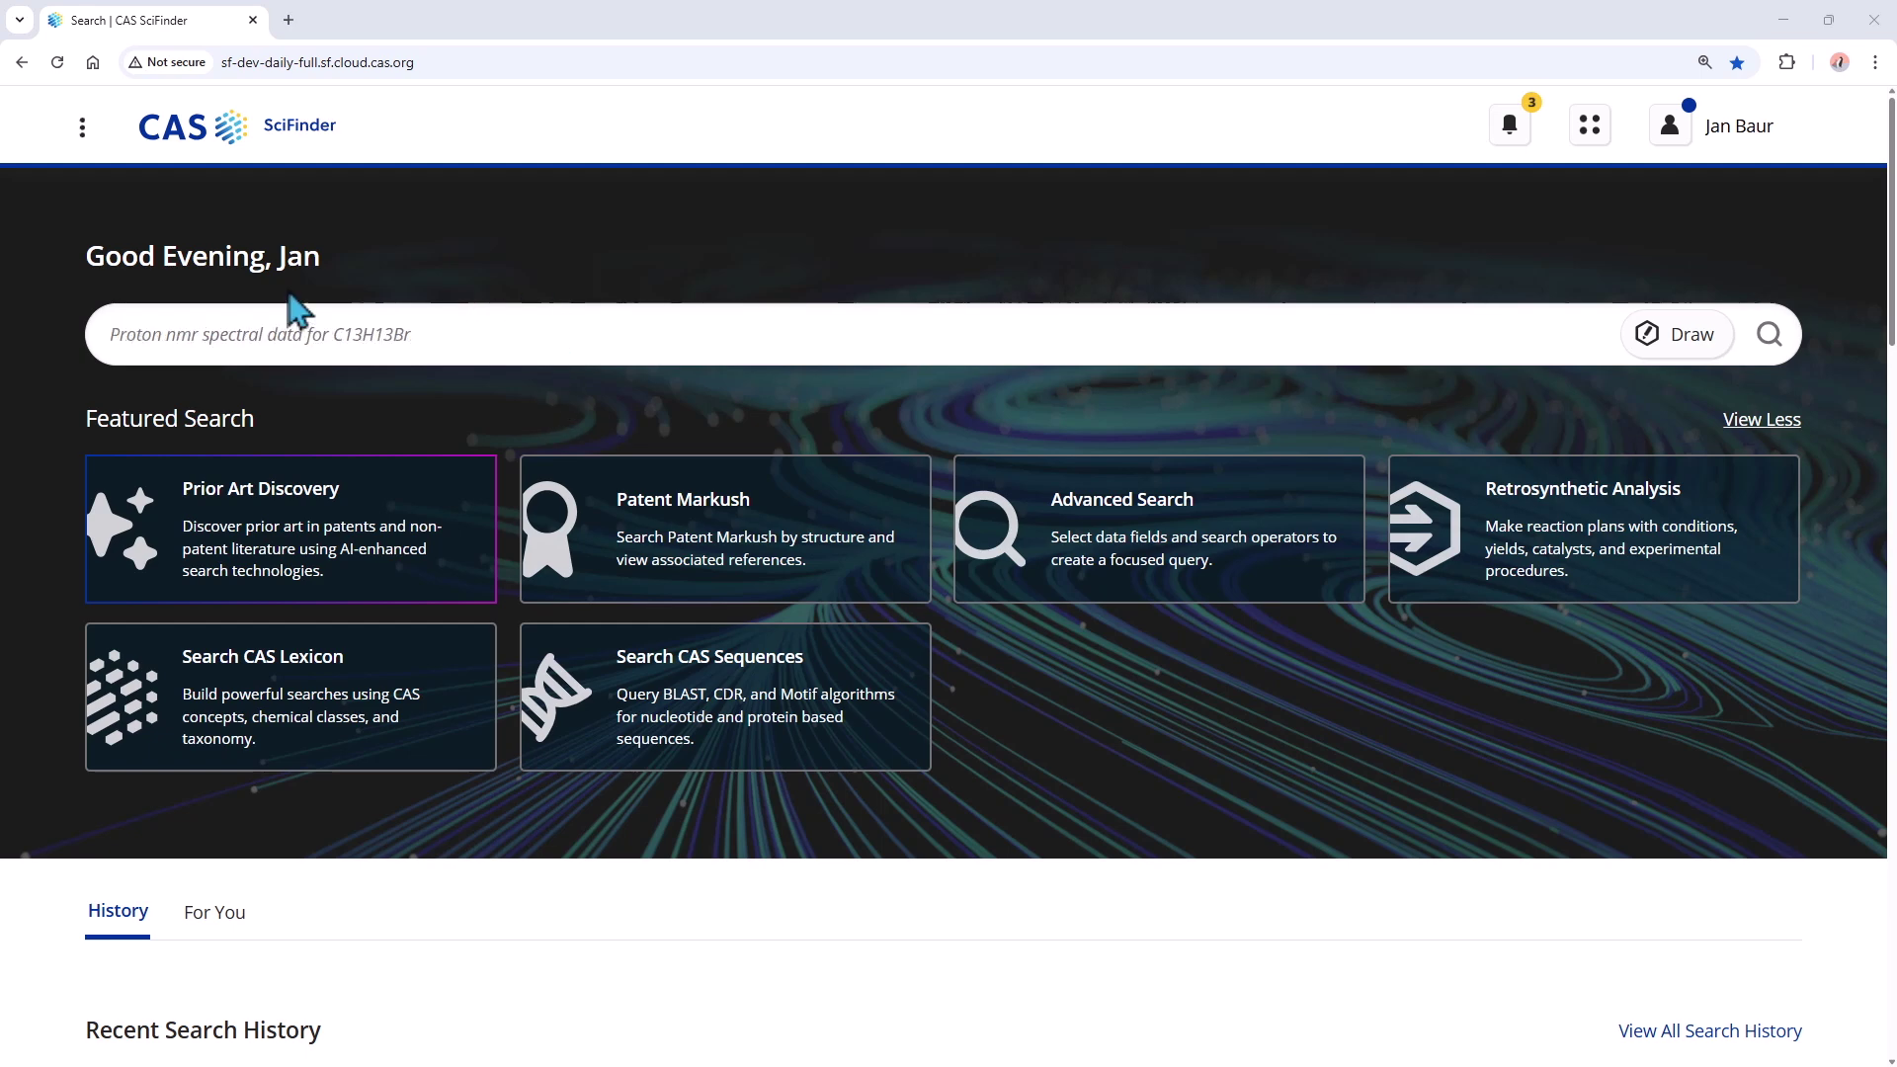
- Search 'Boiling point of ethanol', view ethanol's substance detail page, then go back home
click(82, 127)
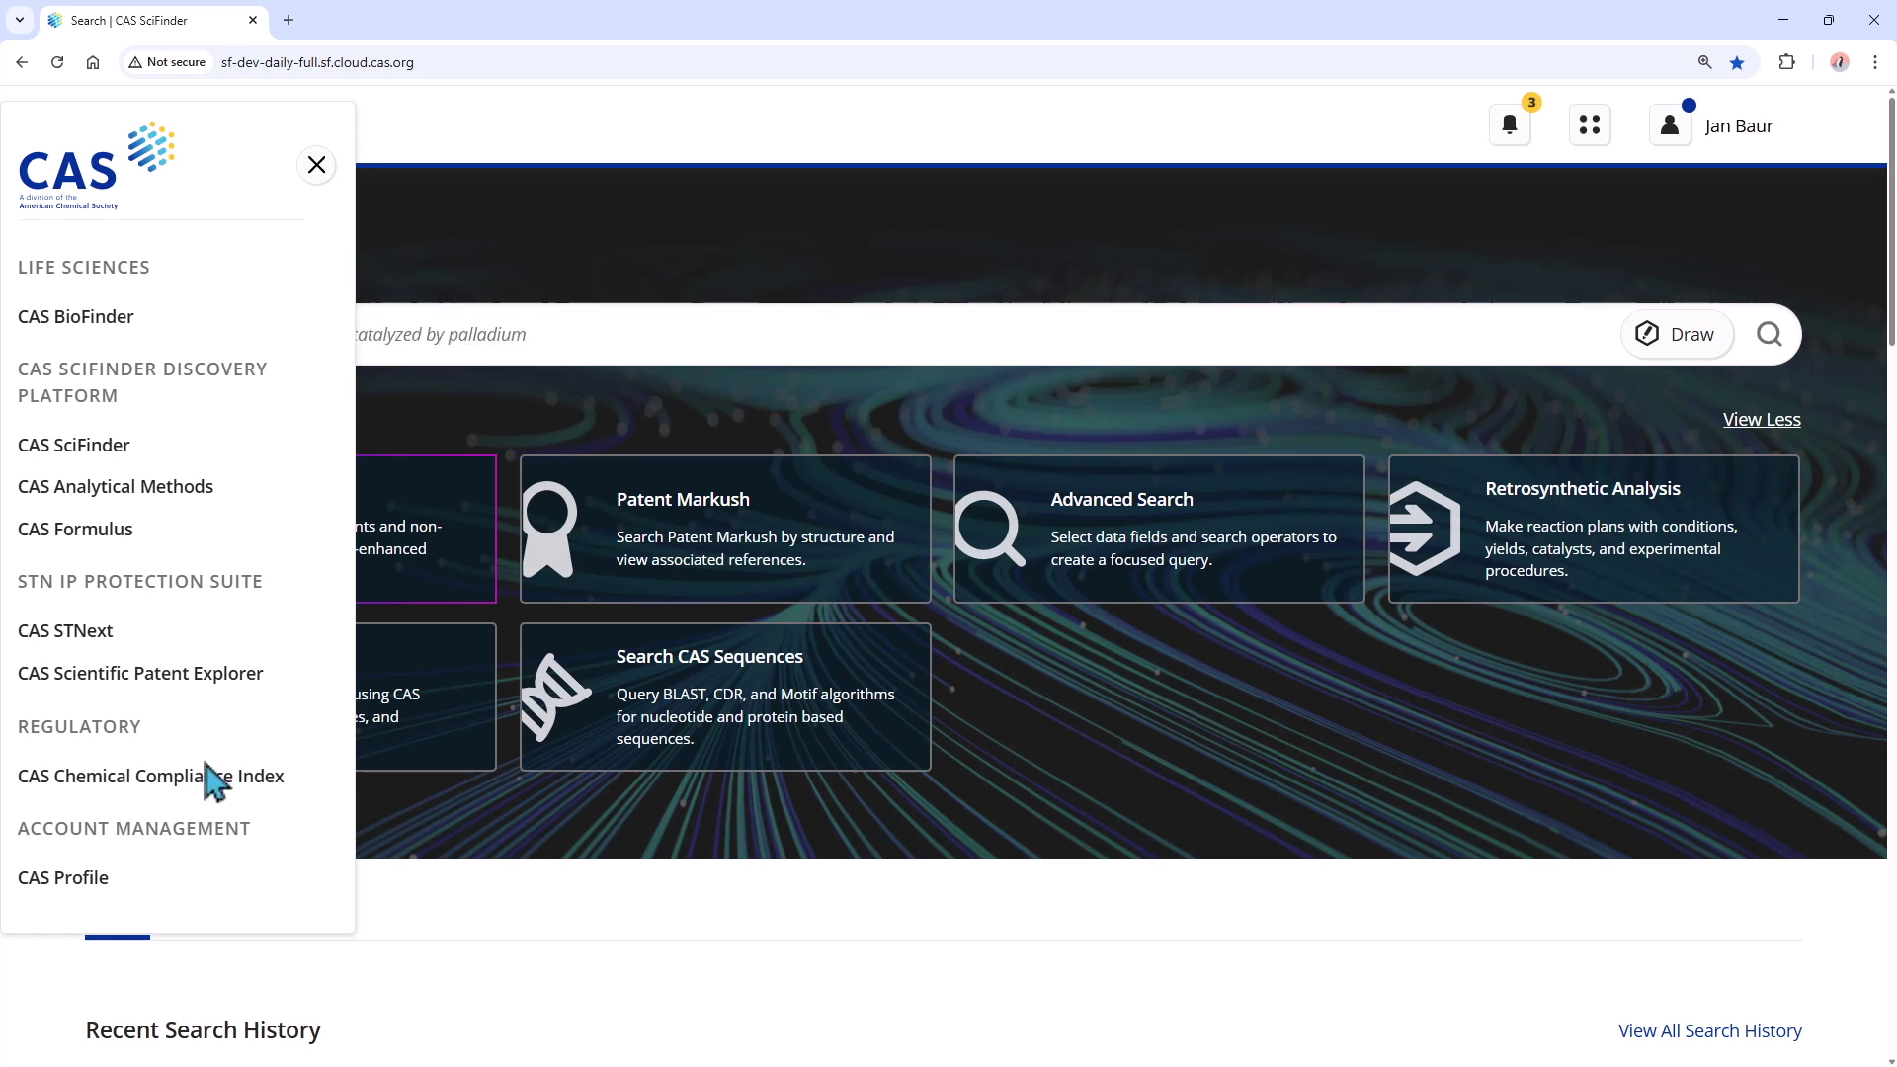
click(500, 199)
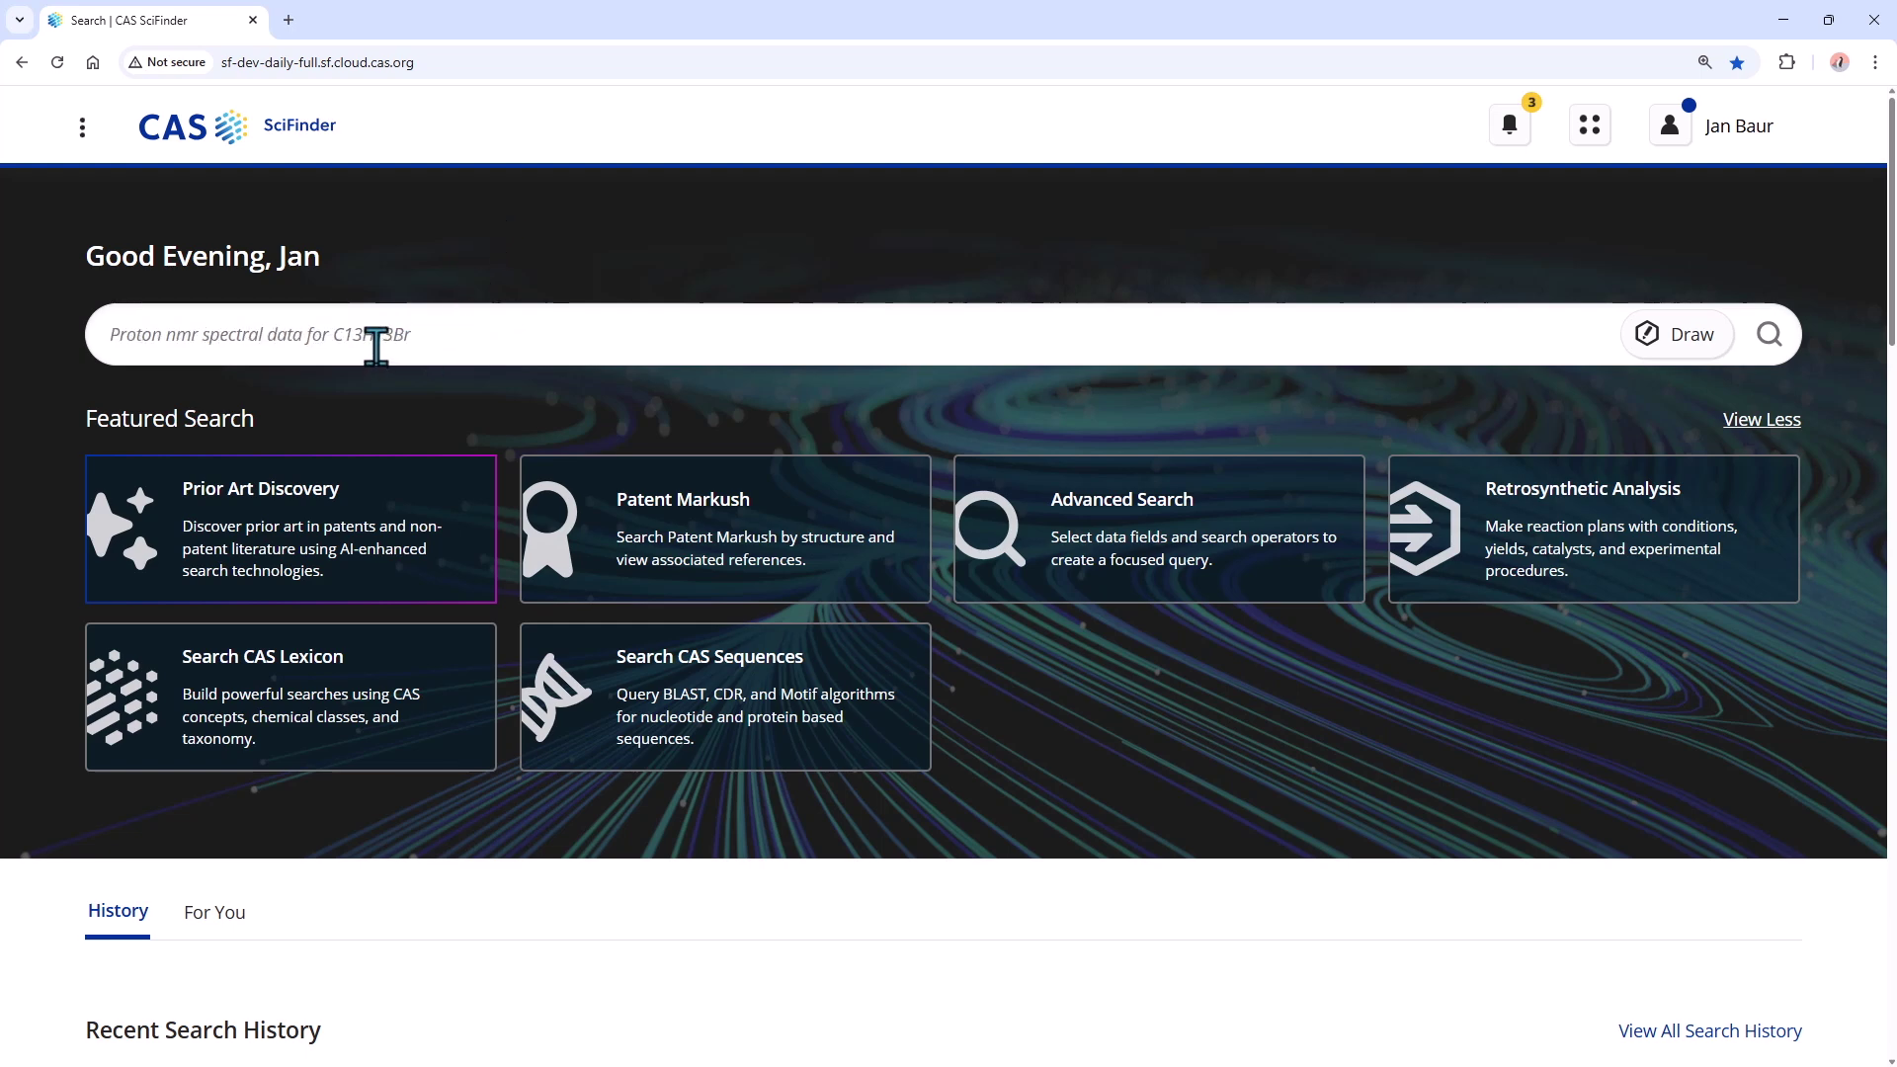
click(377, 345)
text(Boiling point of ethanol)
key(Return)
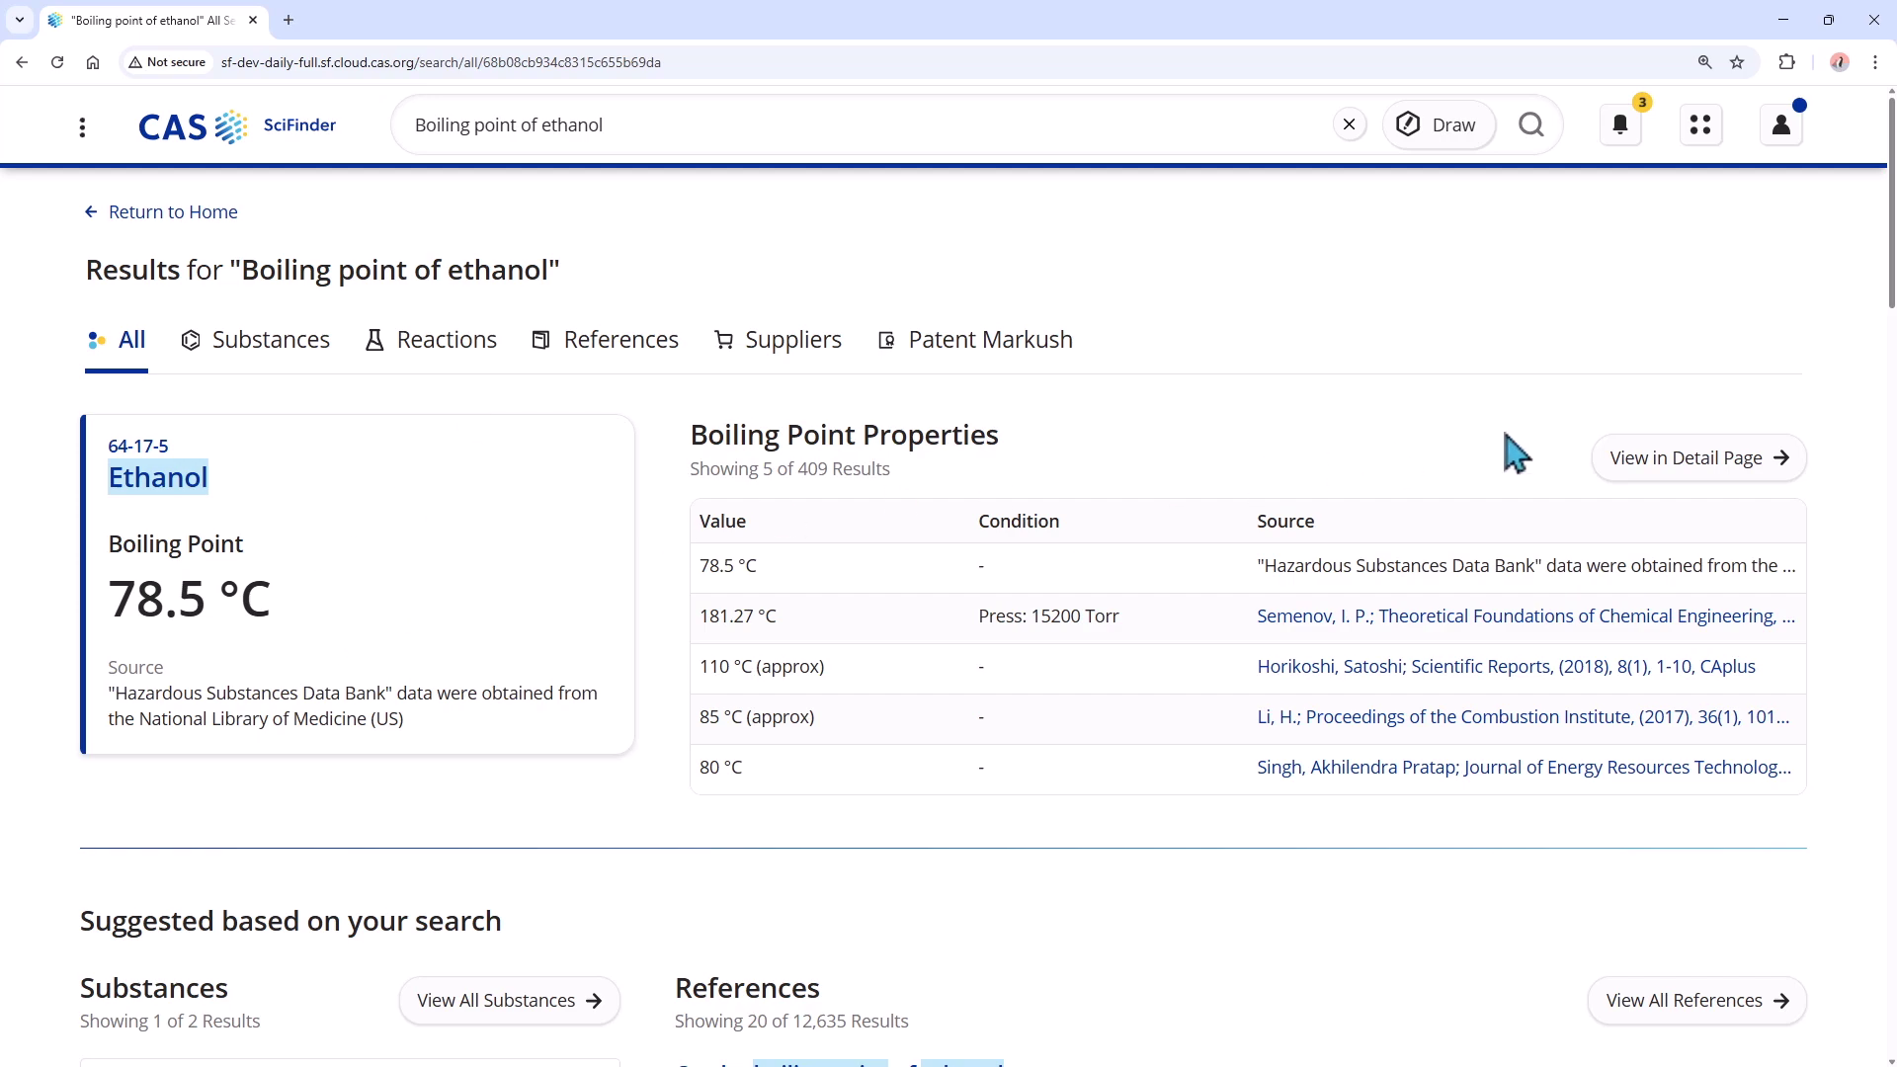
click(1682, 469)
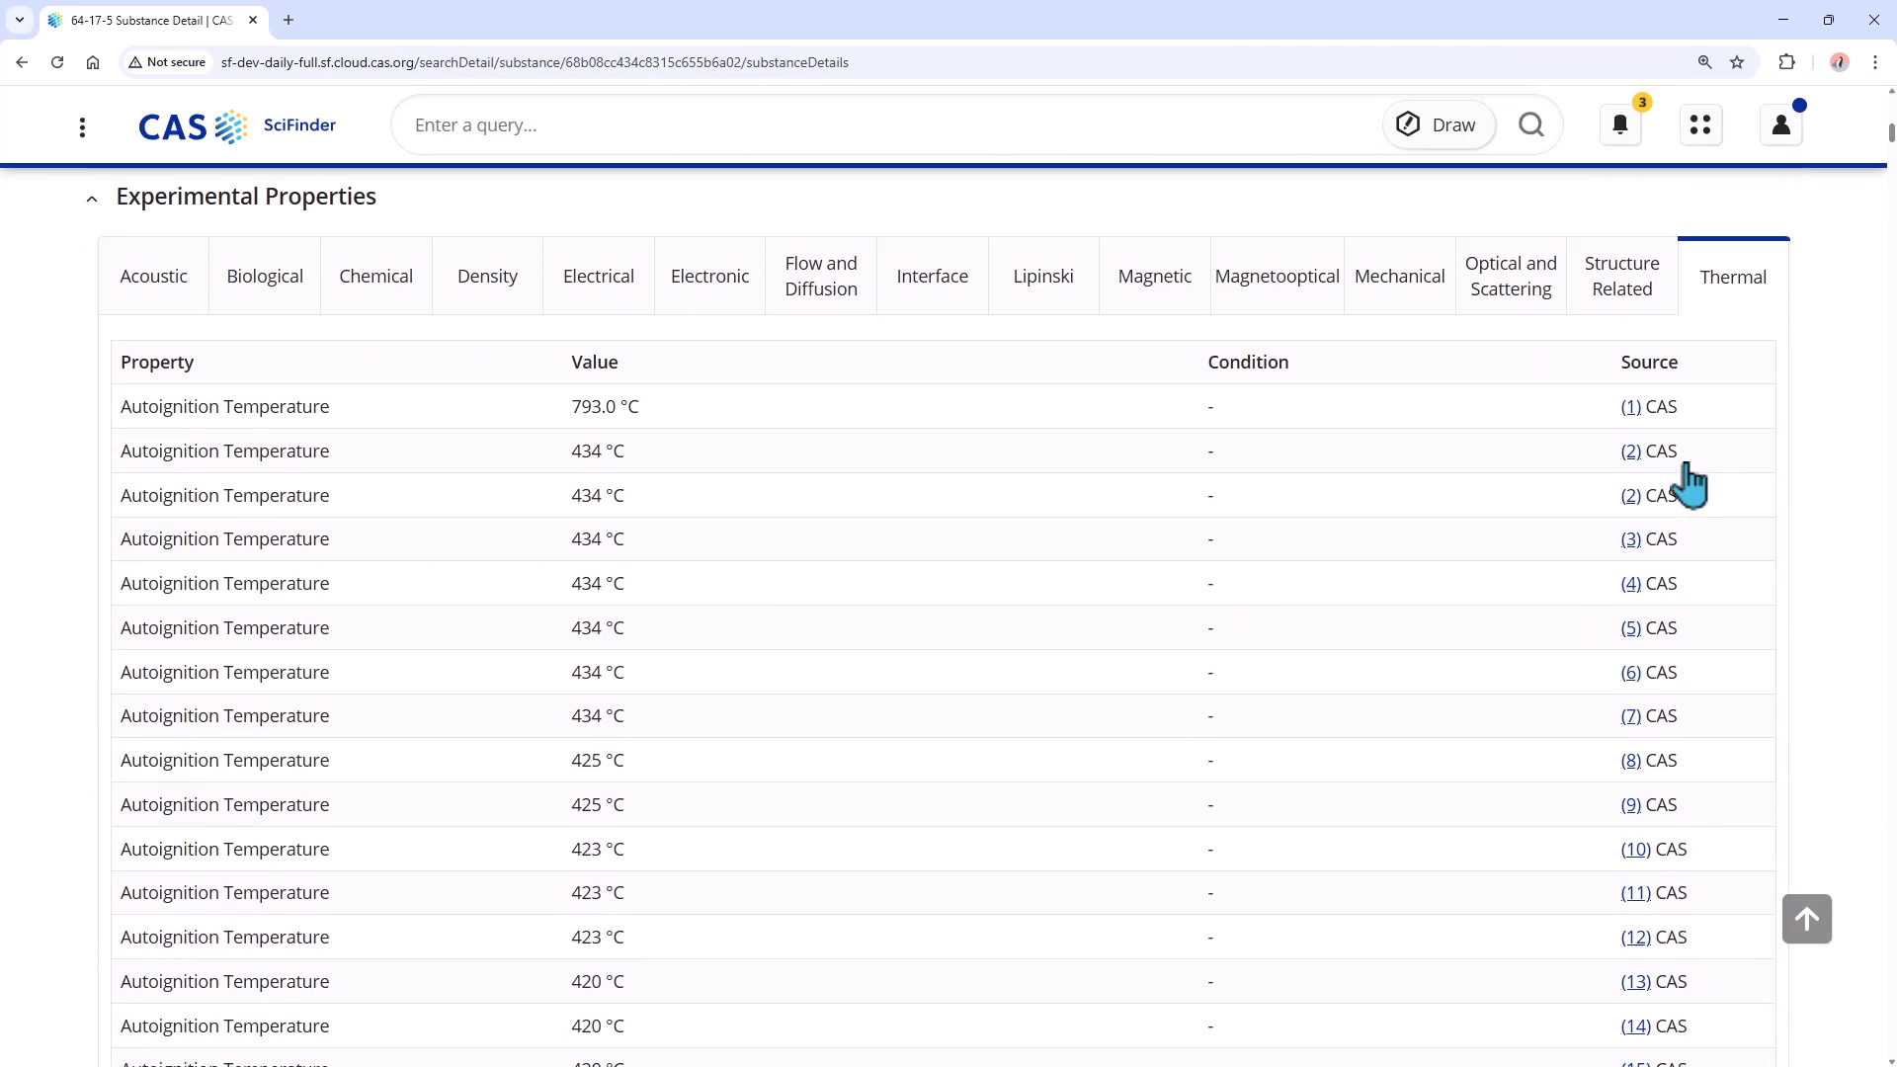
click(242, 131)
- Run the 'Synthesis of warfarin' text search
click(430, 331)
text(Synthesis of warfarin)
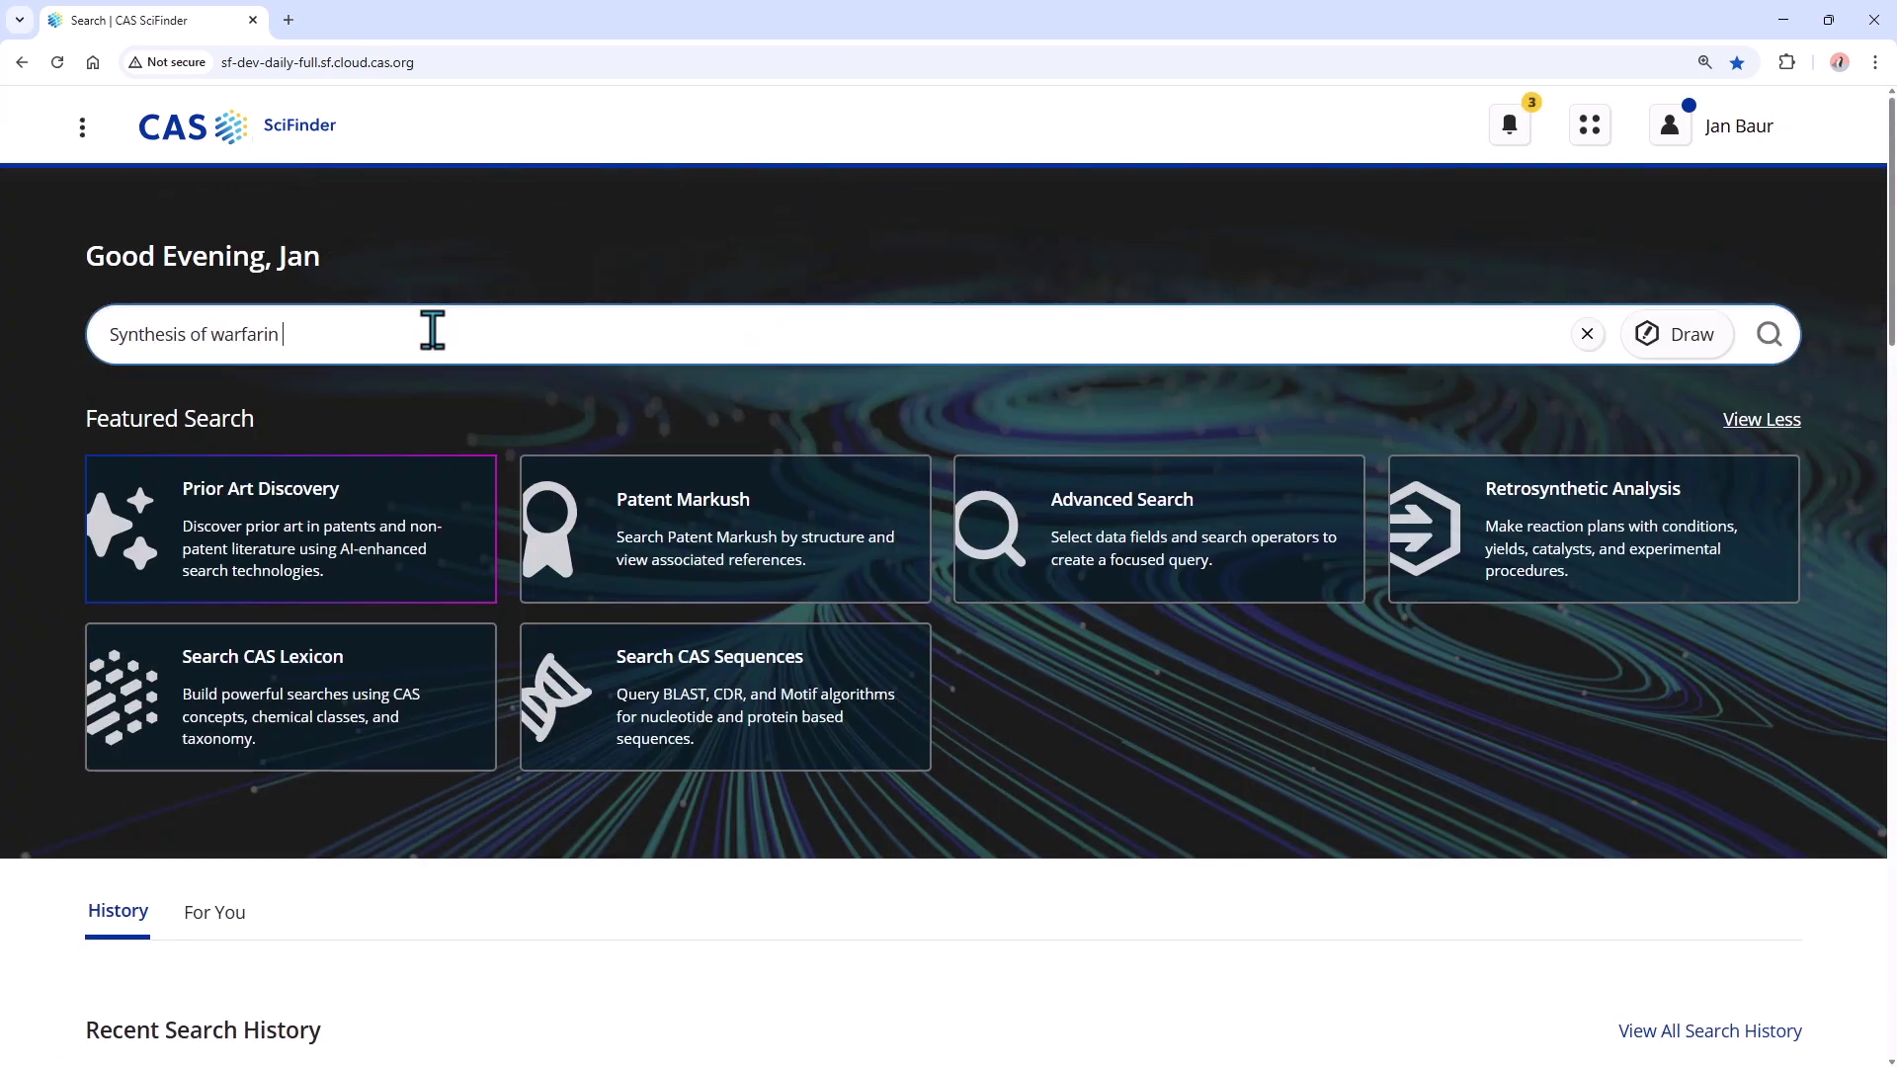
text(Aflatoxin B1 in almonds)
key(Return)
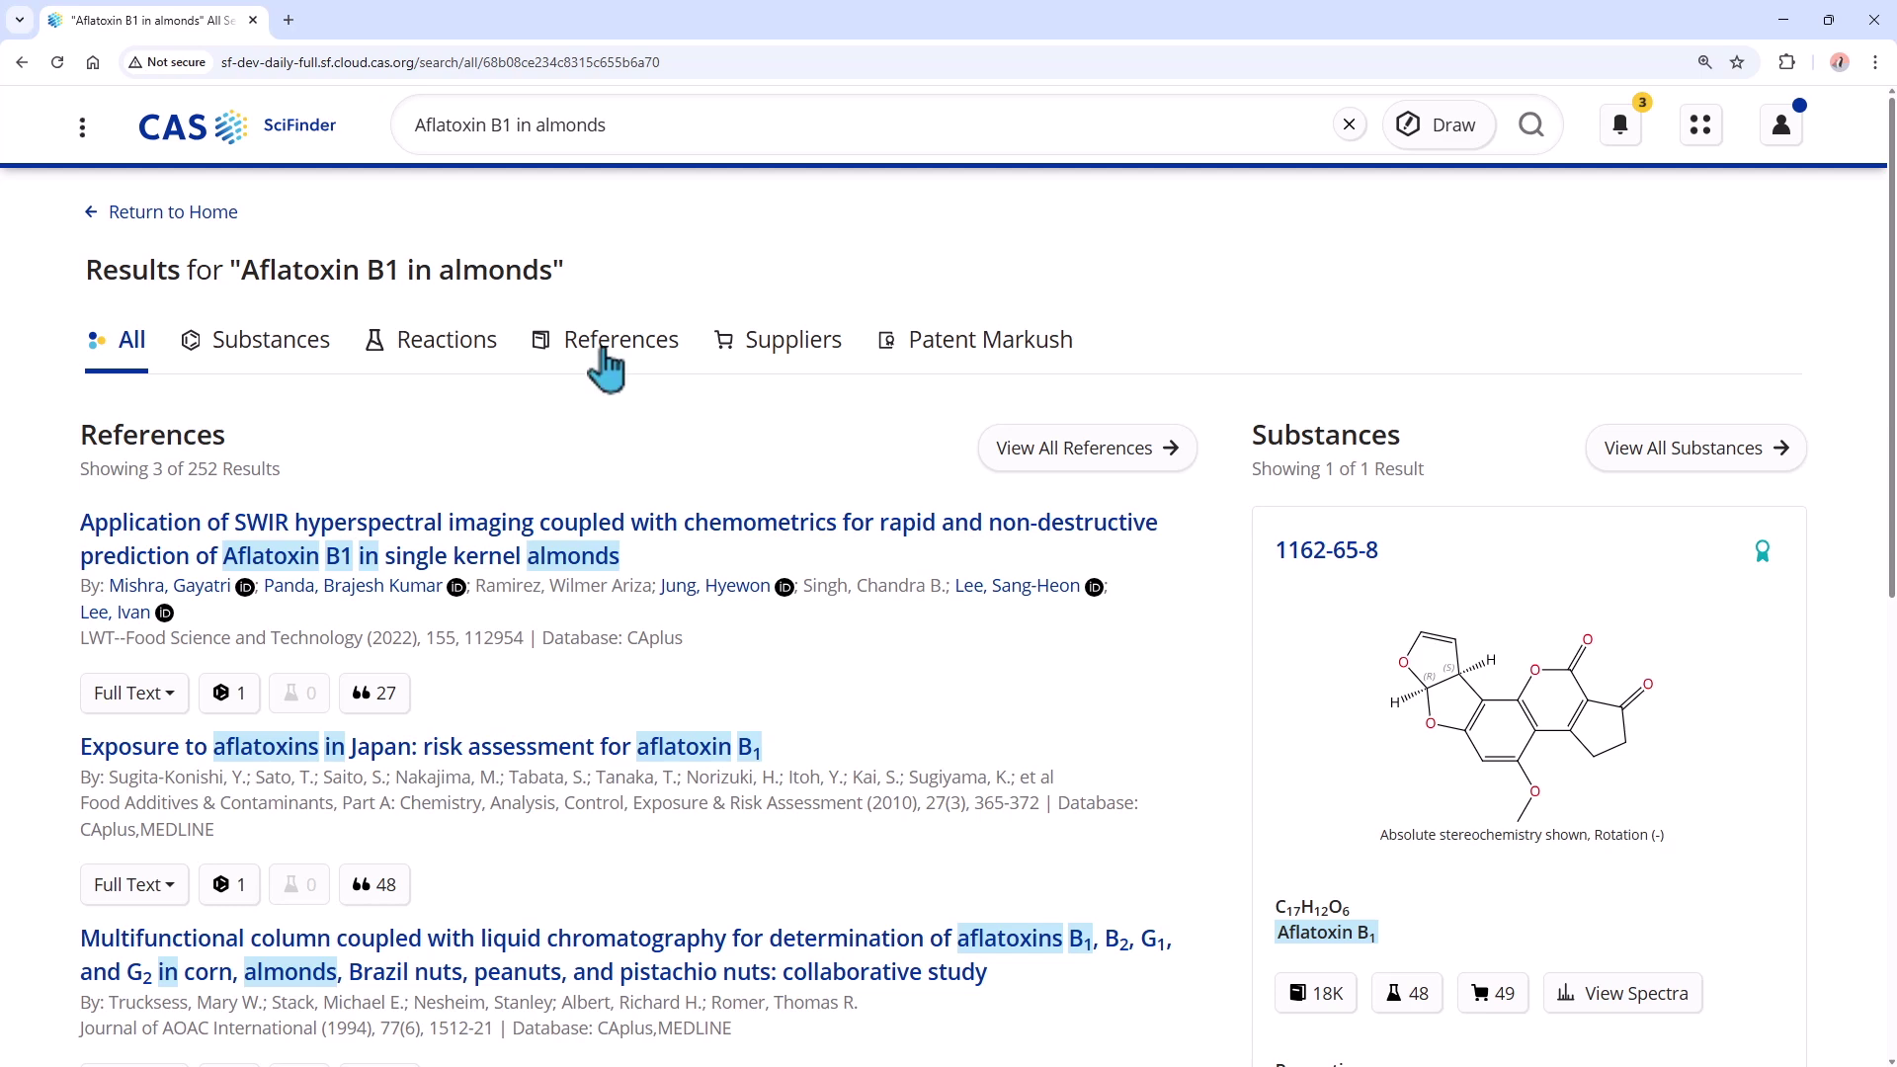
- Check the aflatoxin reference results, query interpretation and substance results, then go home
click(605, 344)
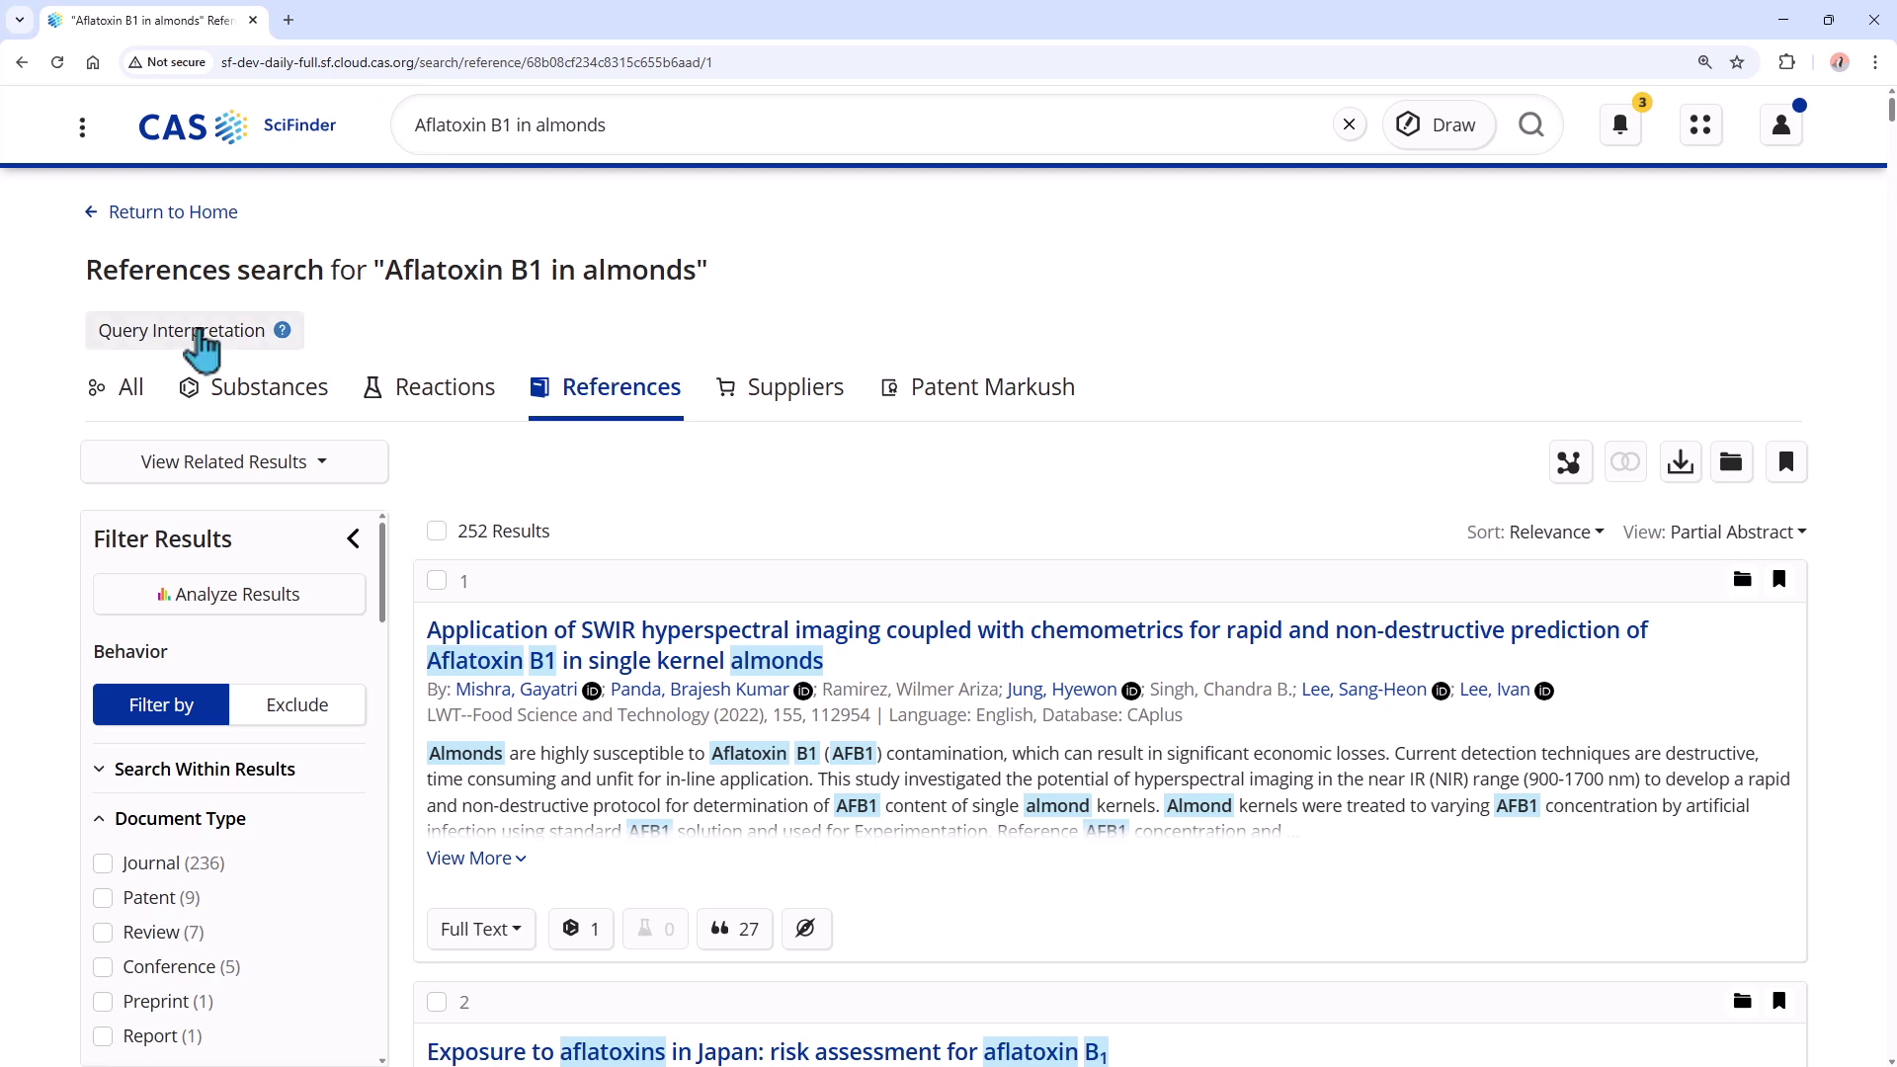
click(197, 334)
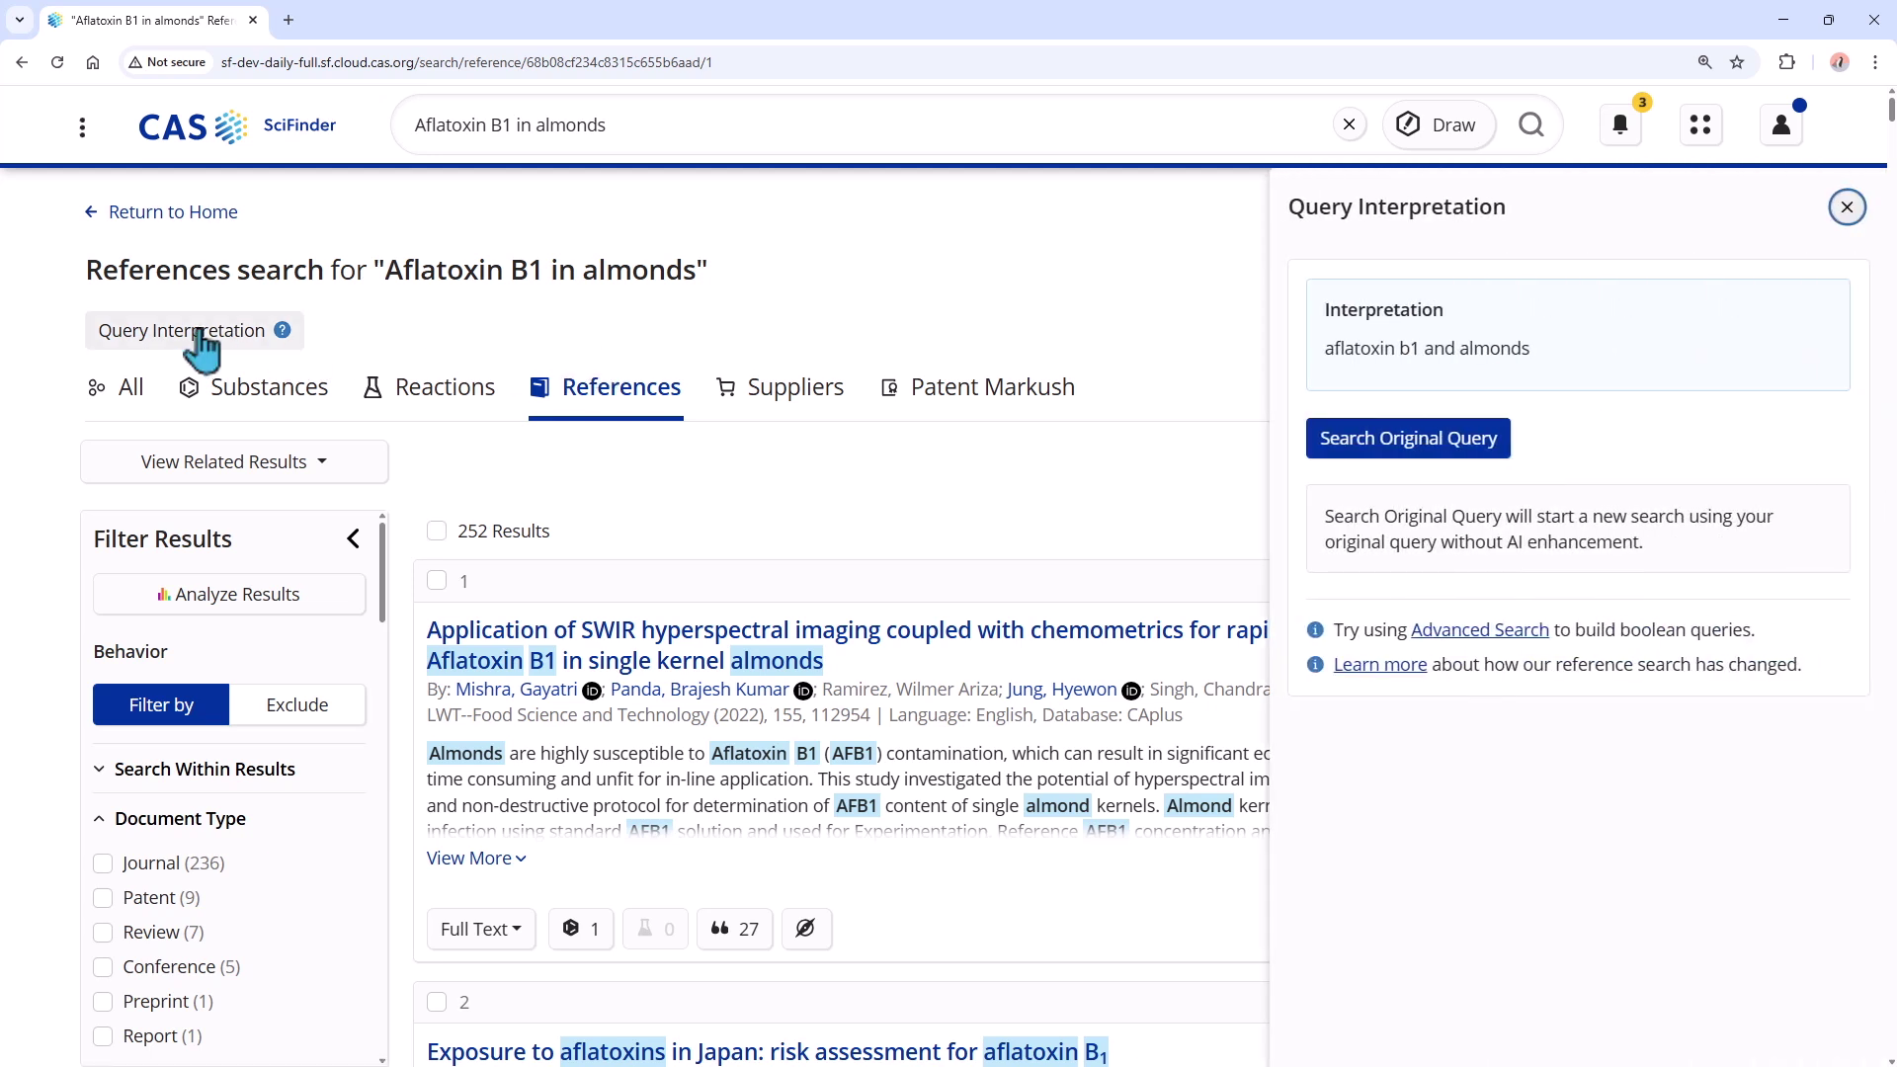
click(250, 389)
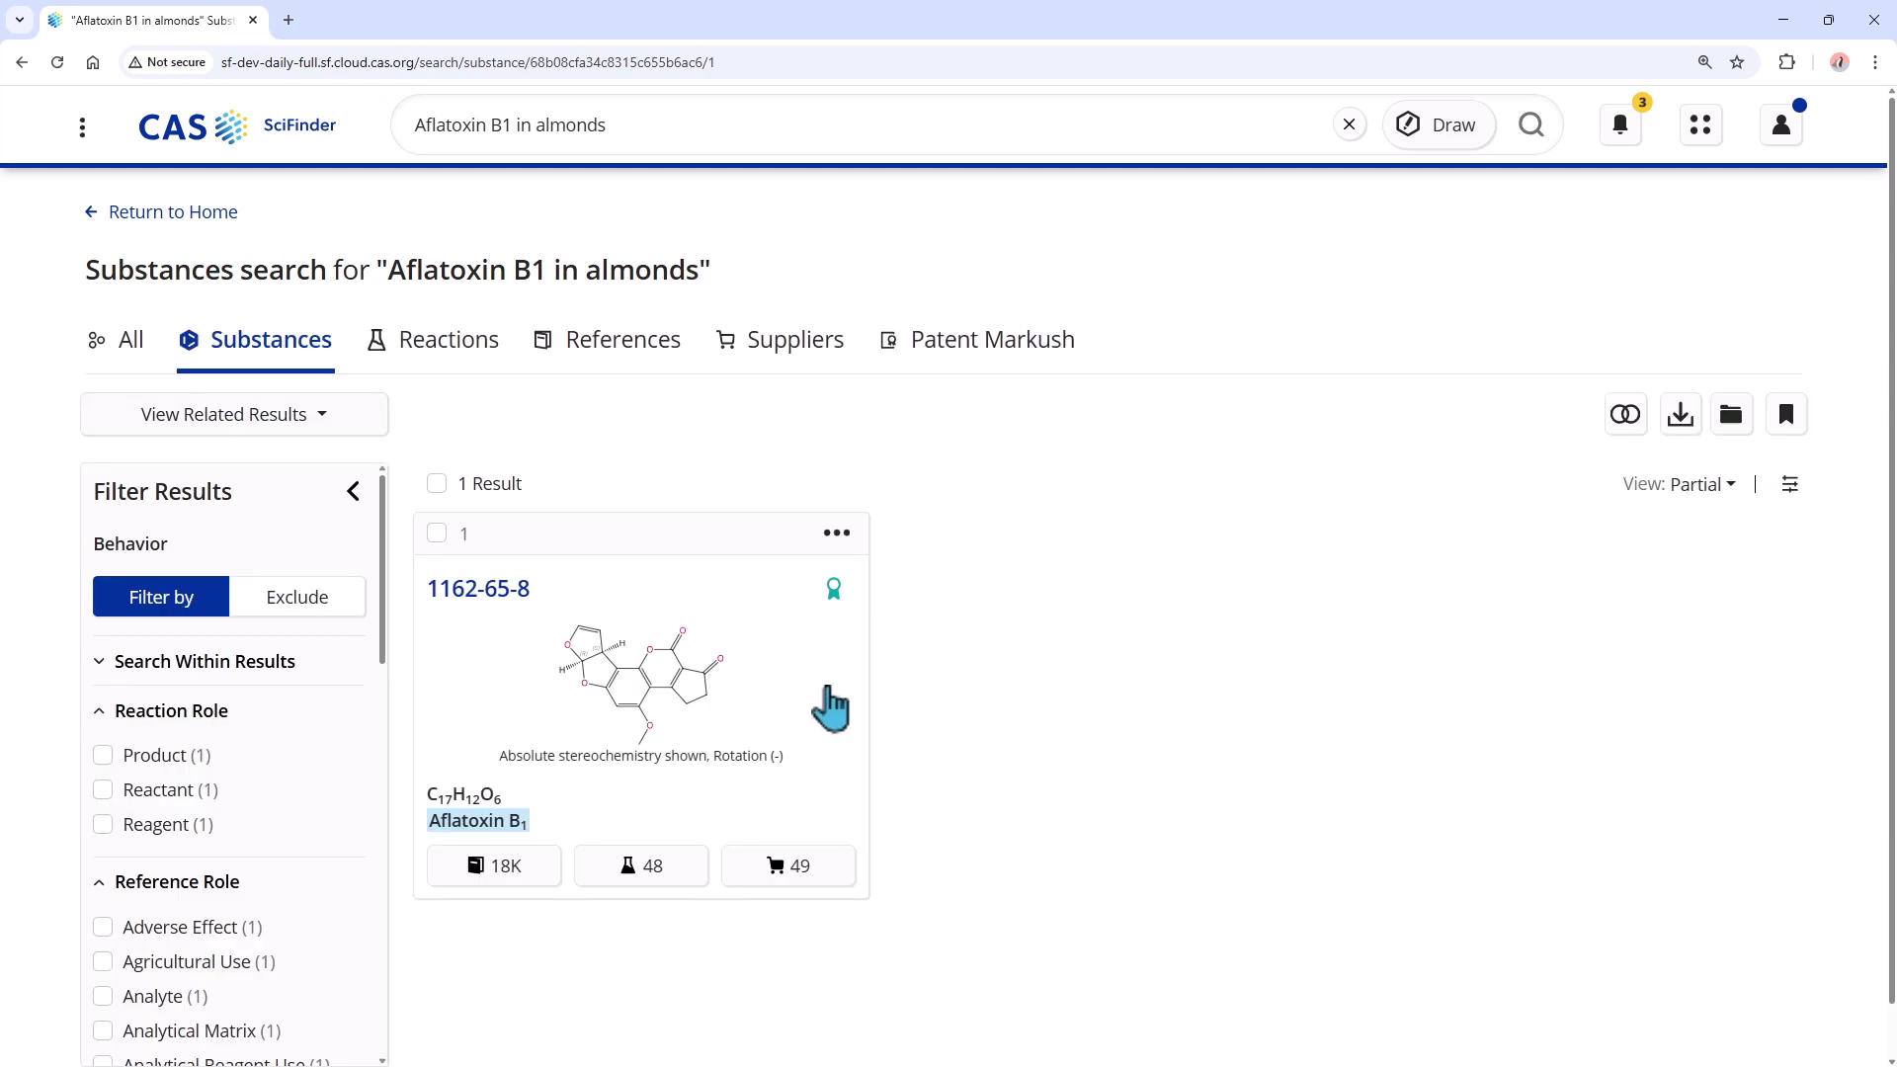
click(250, 136)
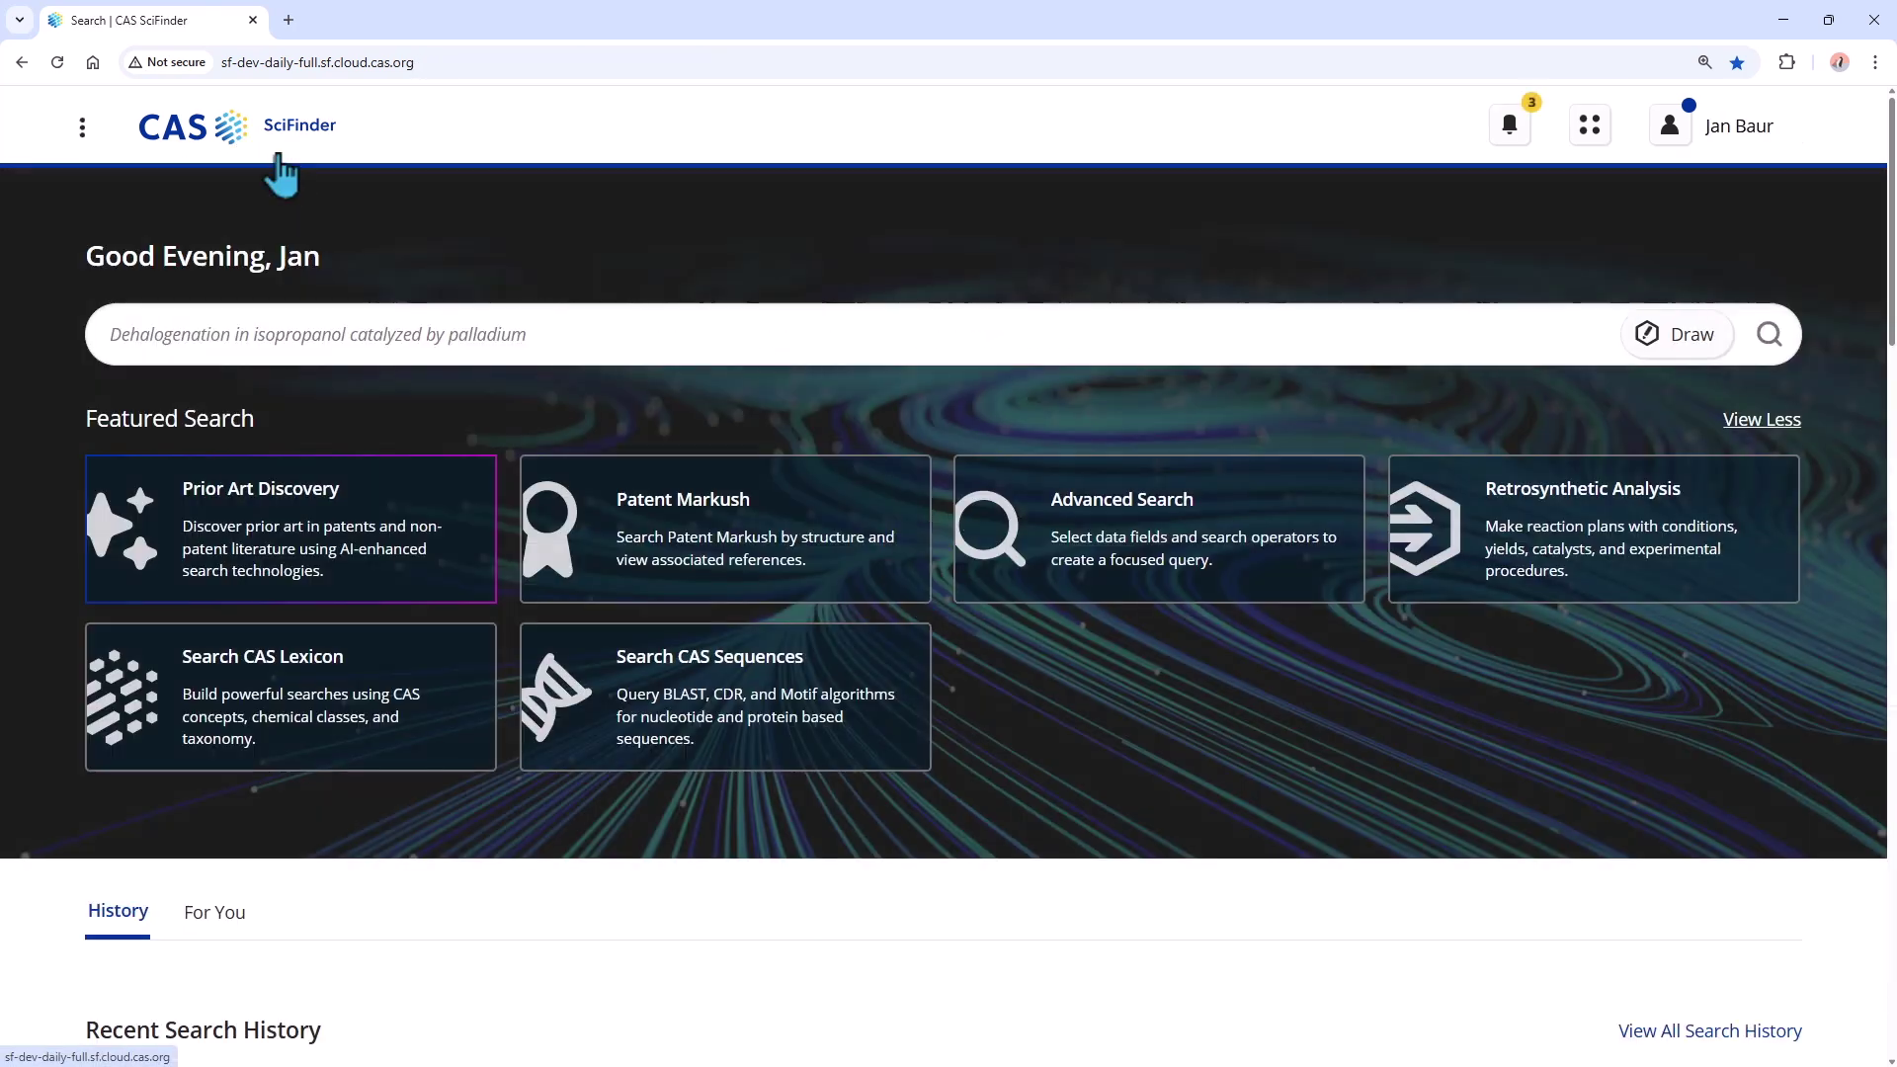
- Load registry number 1162-65-8 into the structure drawing editor
click(1679, 364)
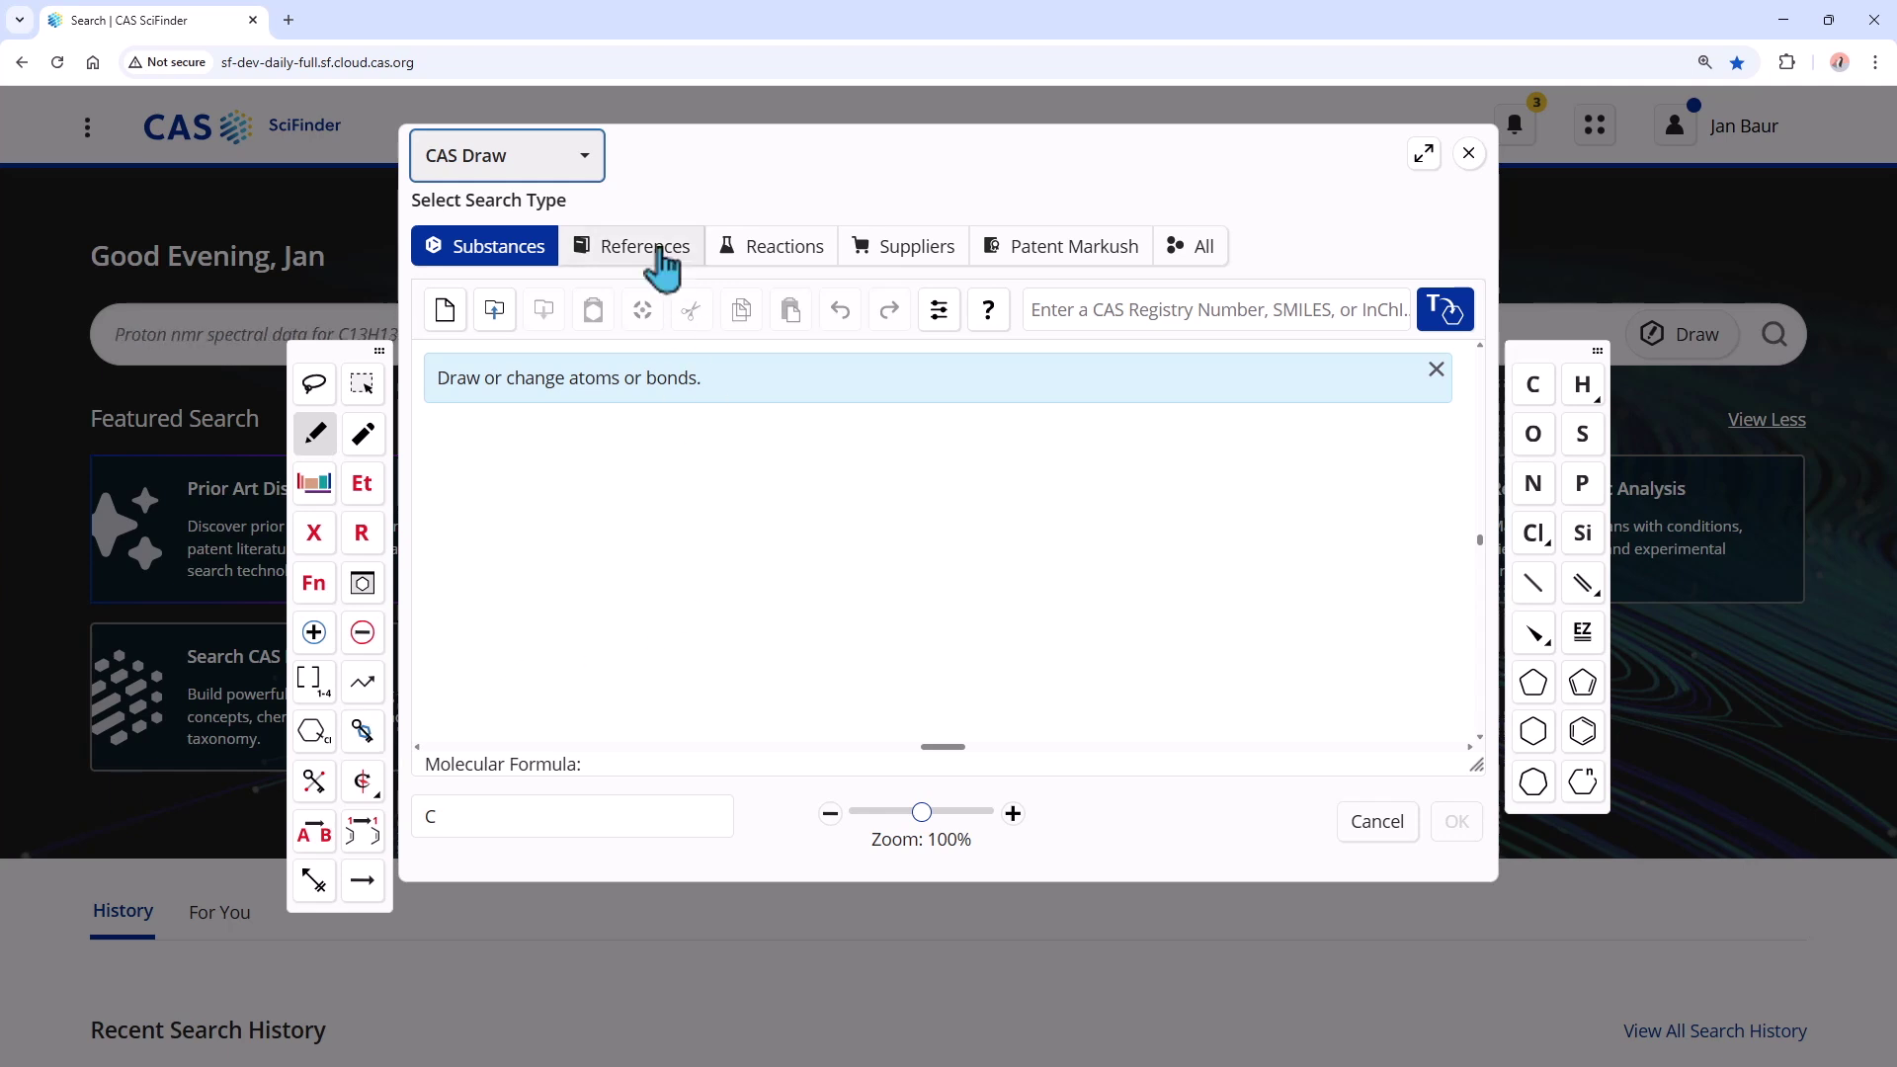
click(1151, 311)
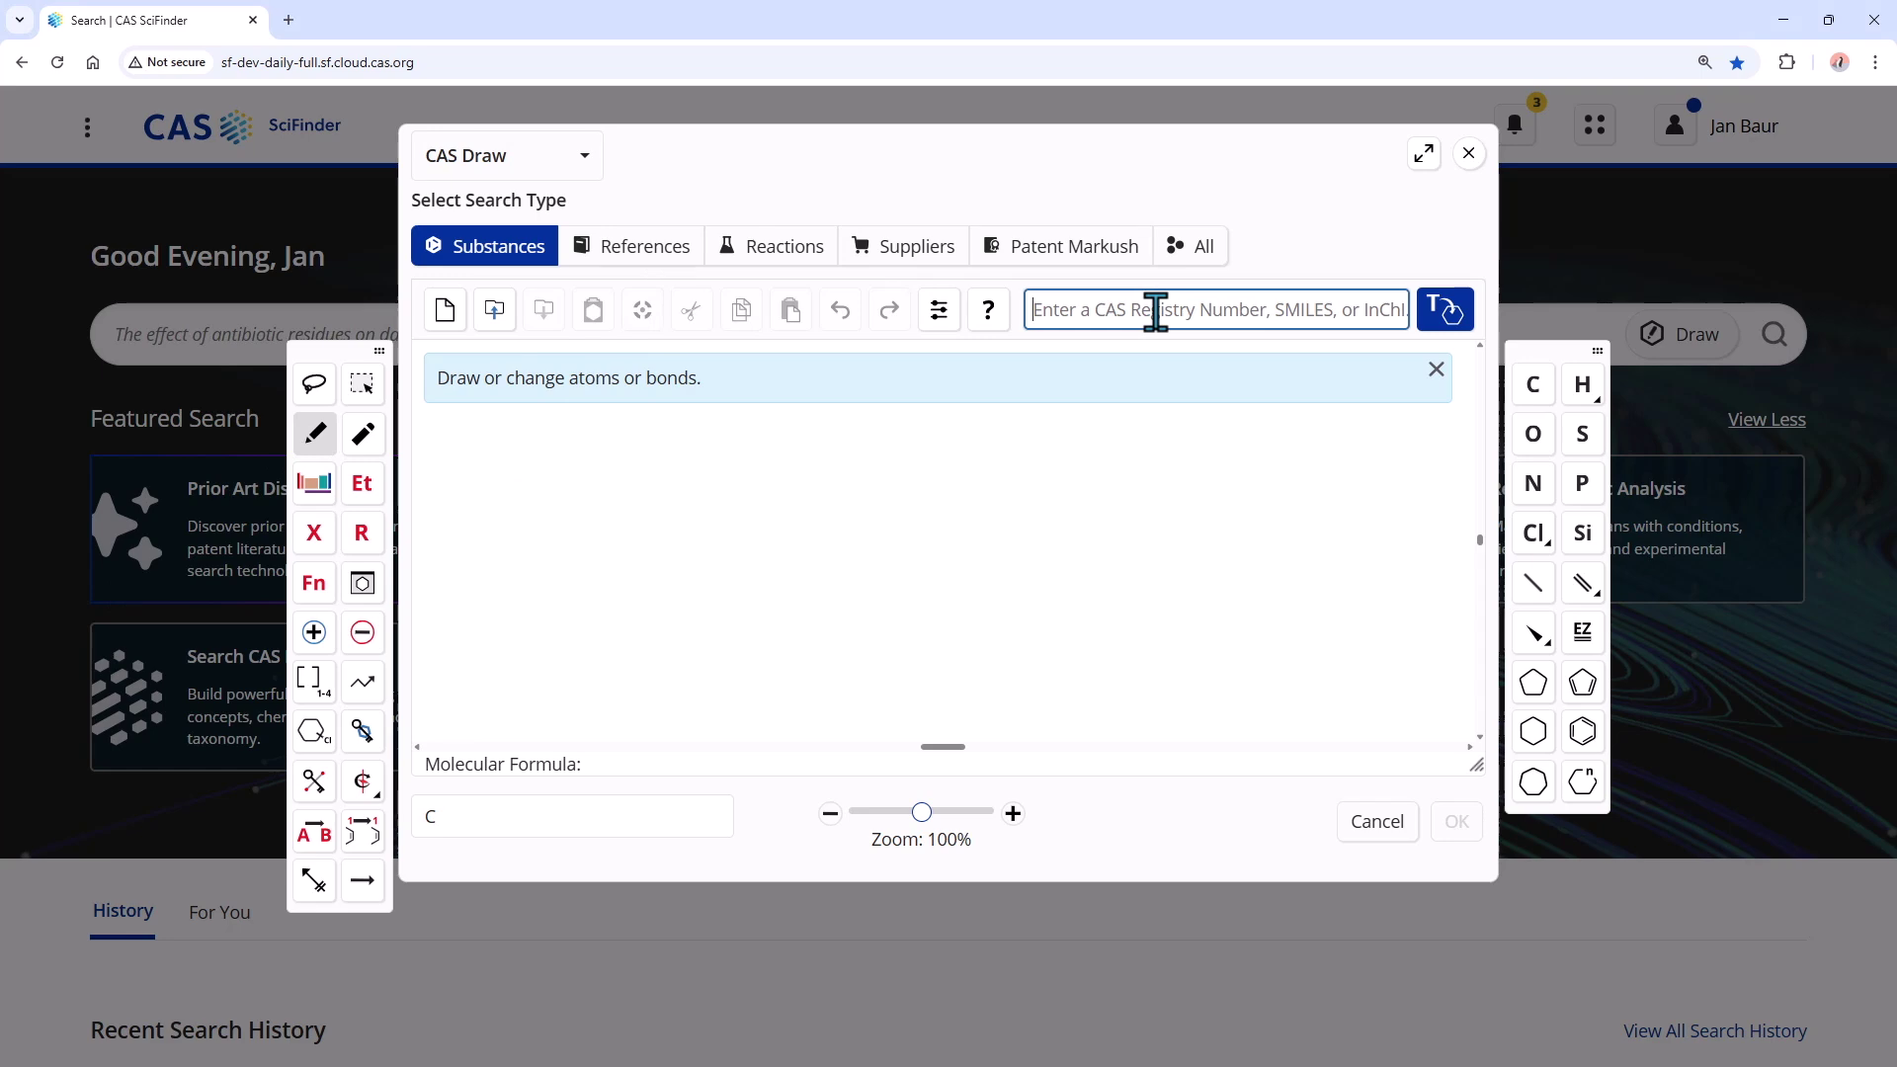
text(1162-65-8)
key(Return)
- Erase the methoxy group, search the edited structure, and show substructure matches
click(362, 435)
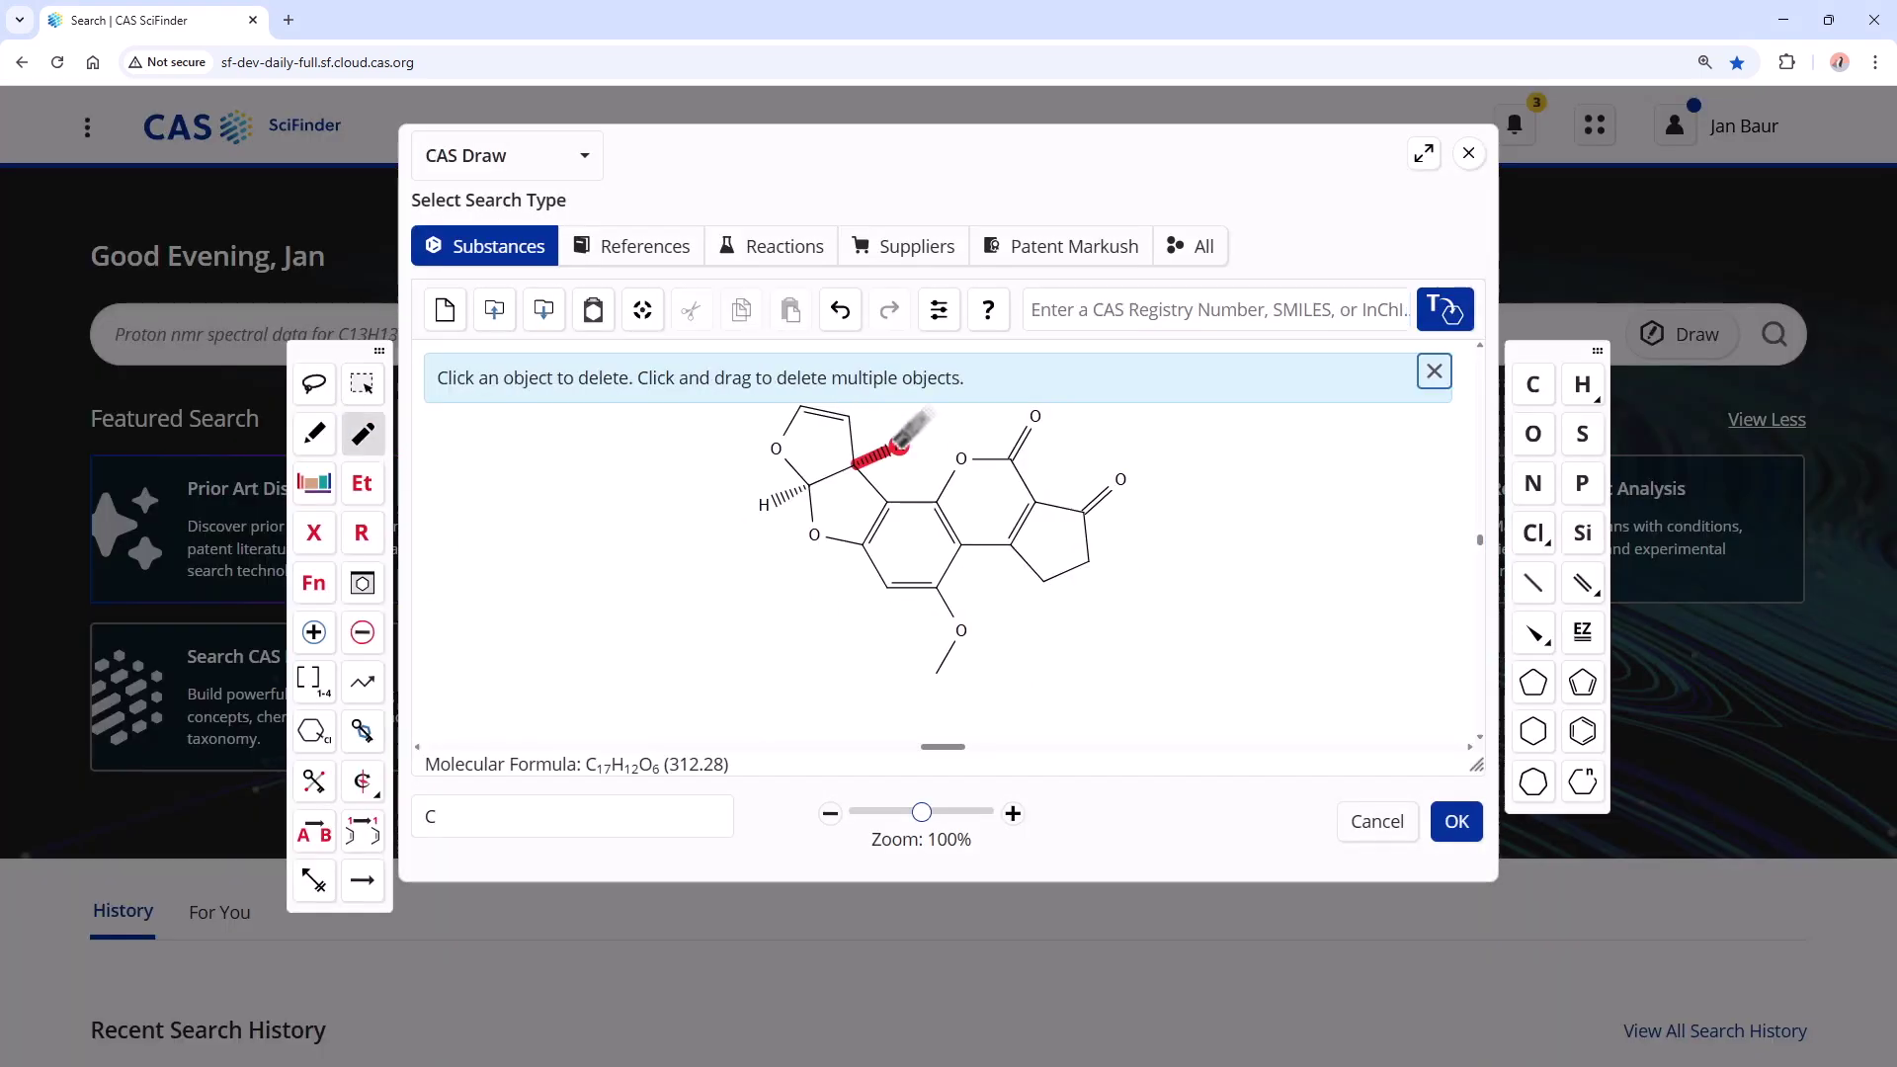
click(956, 620)
click(1456, 822)
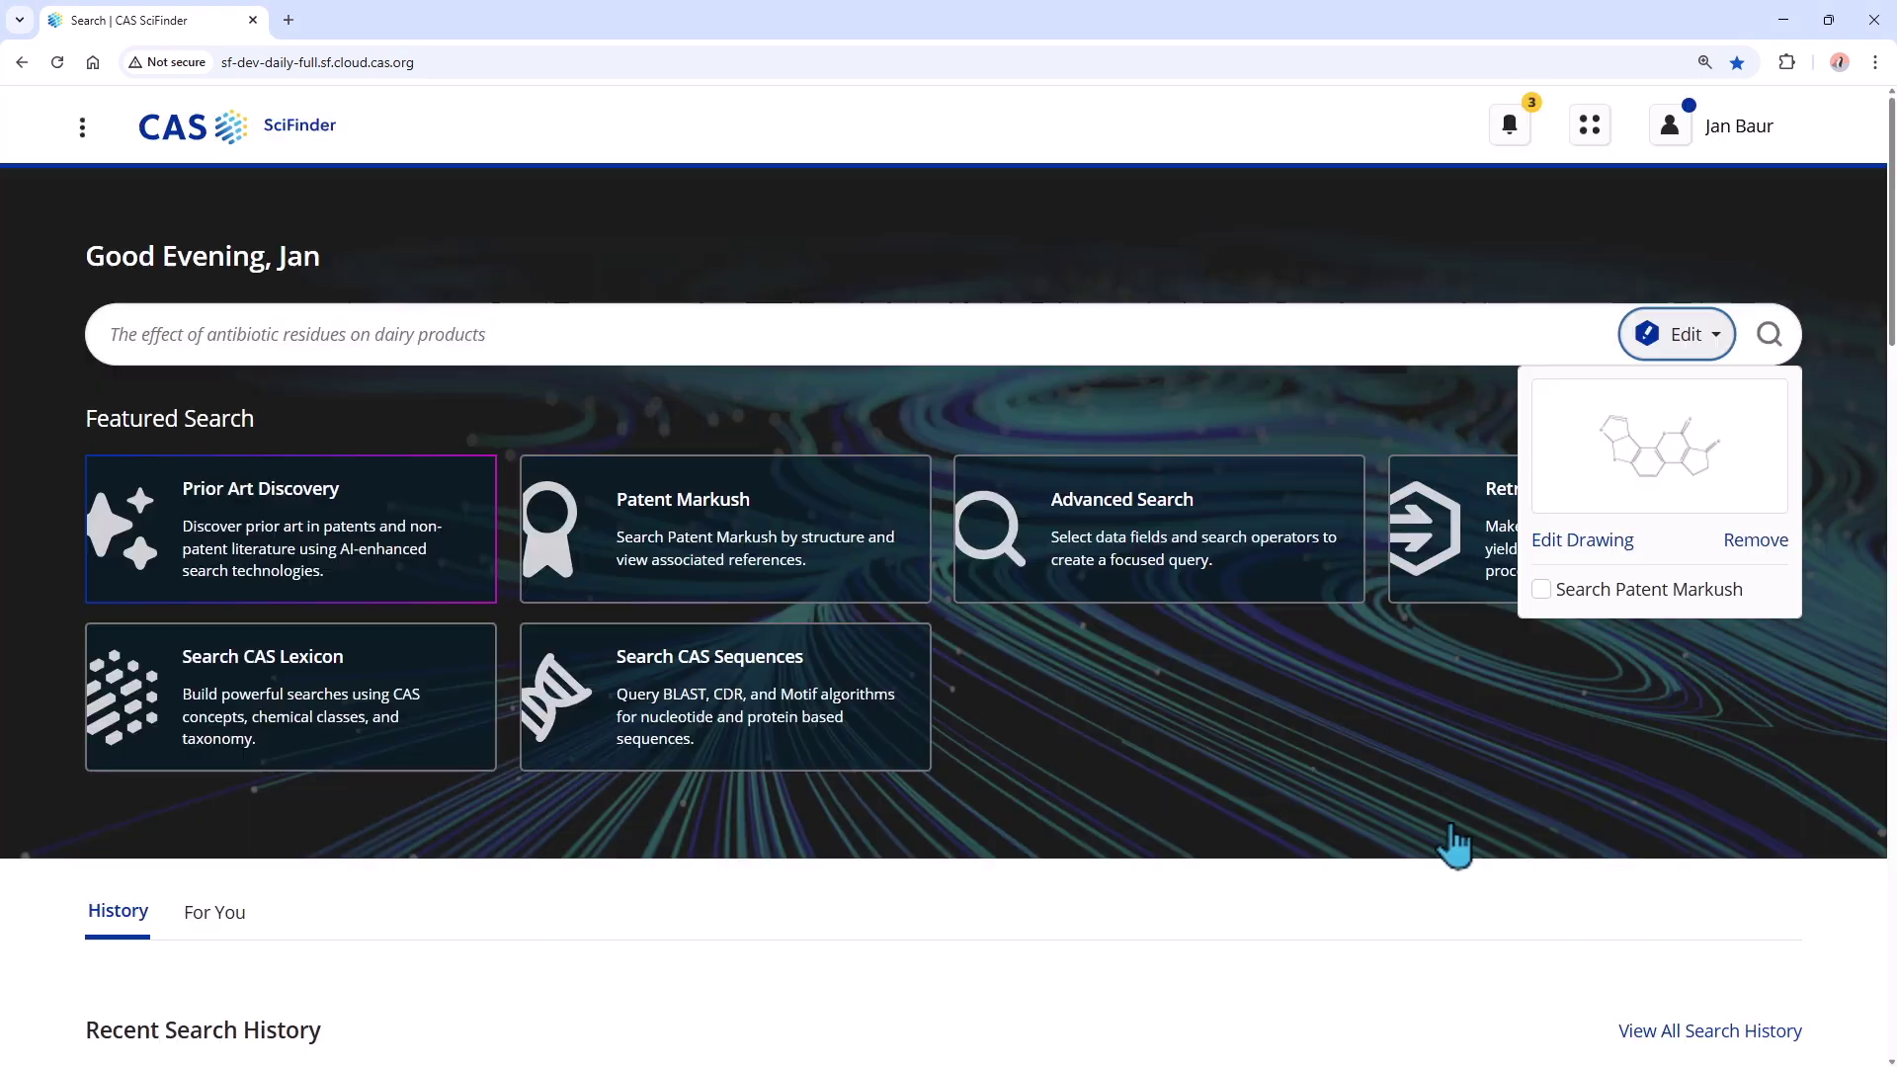
click(1774, 338)
click(288, 674)
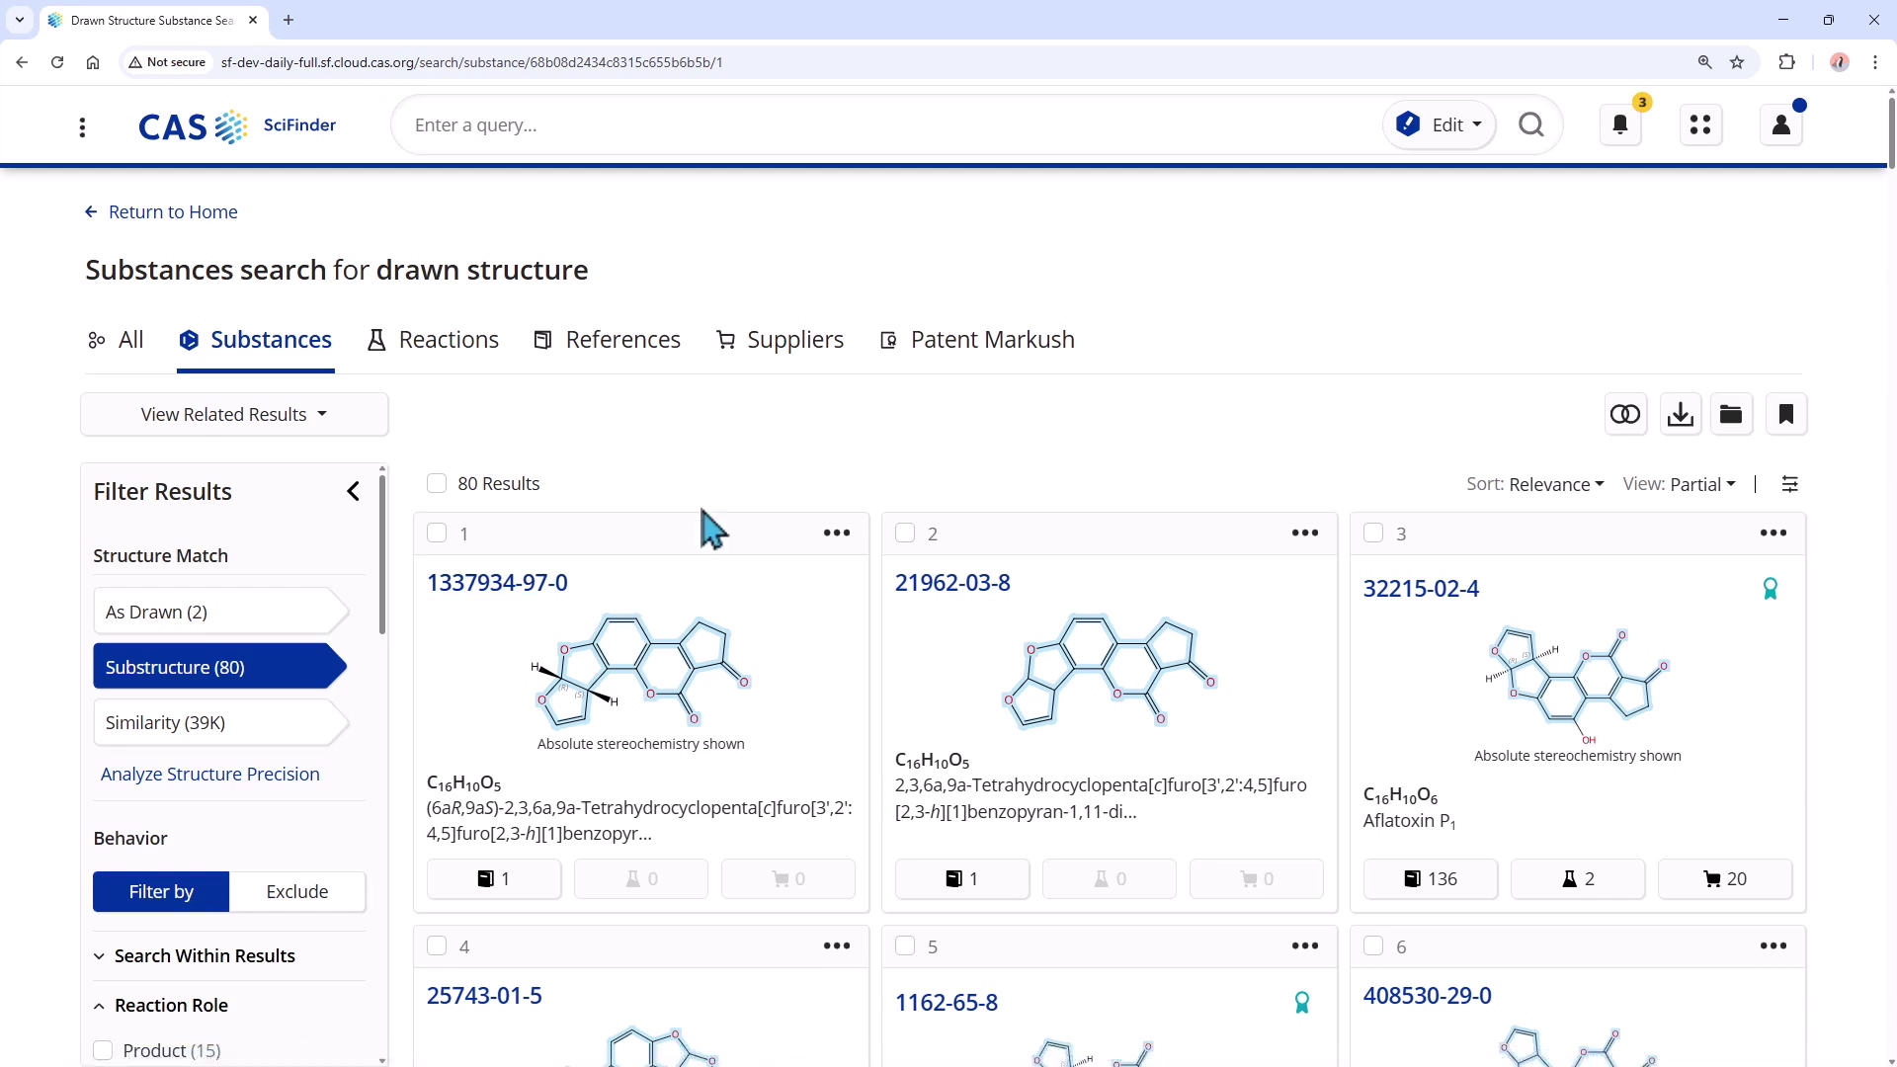
- Zoom the page out and select Aflatoxin P1 and Aflatoxin B1
key(ctrl+minus)
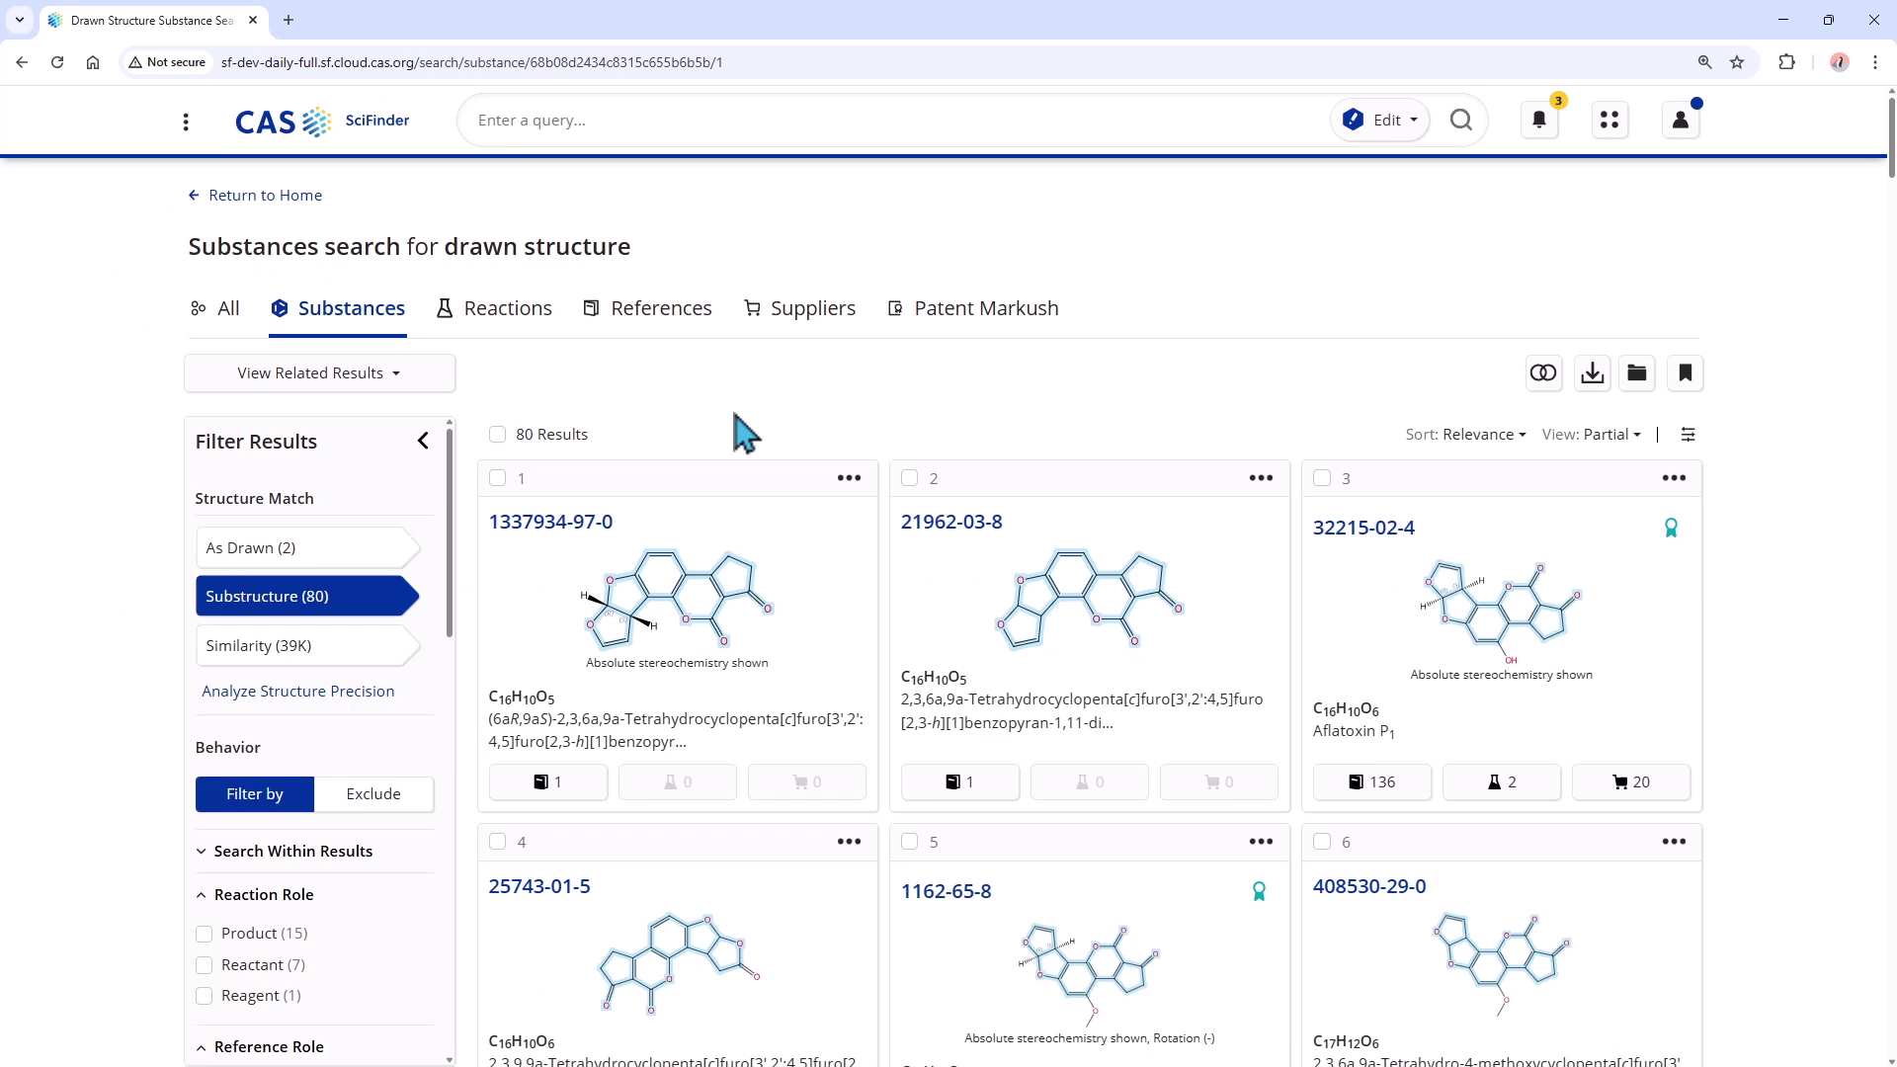
scroll(890, 430, down, 1)
click(1320, 383)
scroll(1078, 711, down, 1)
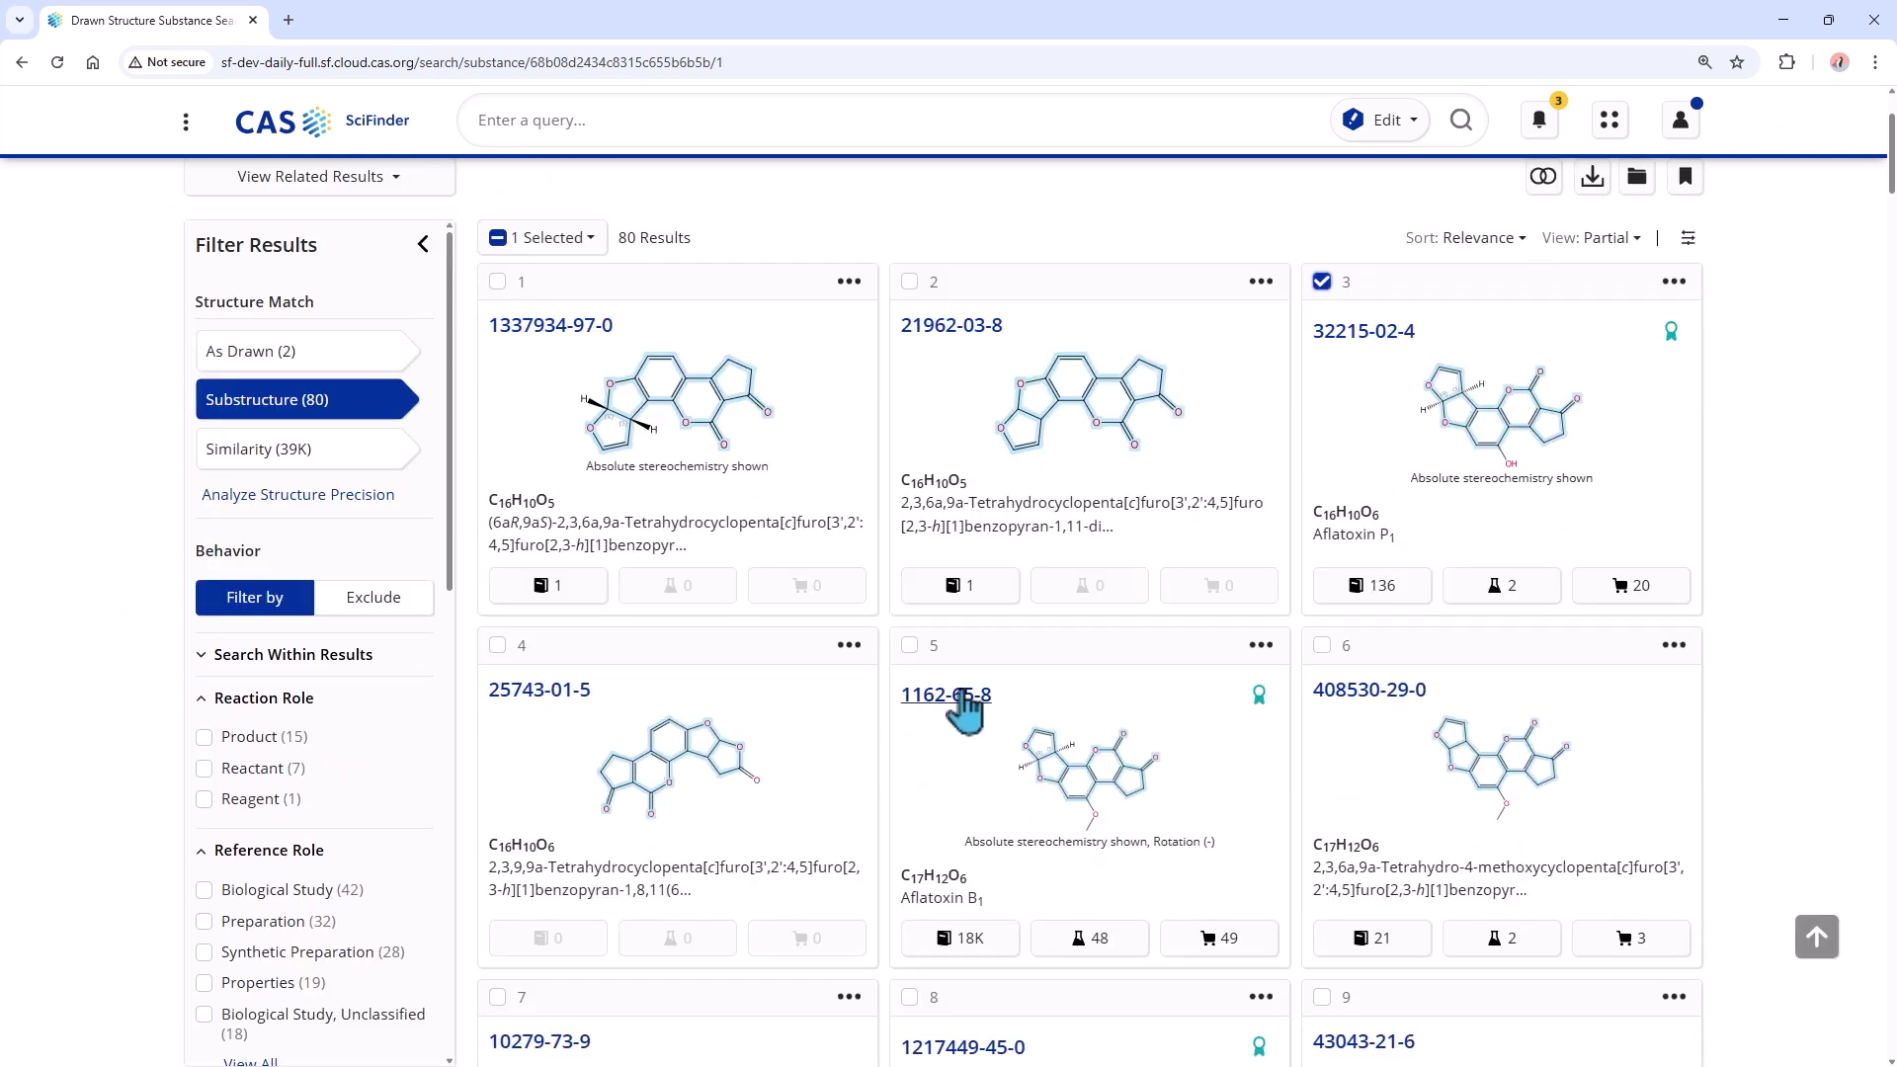
click(909, 647)
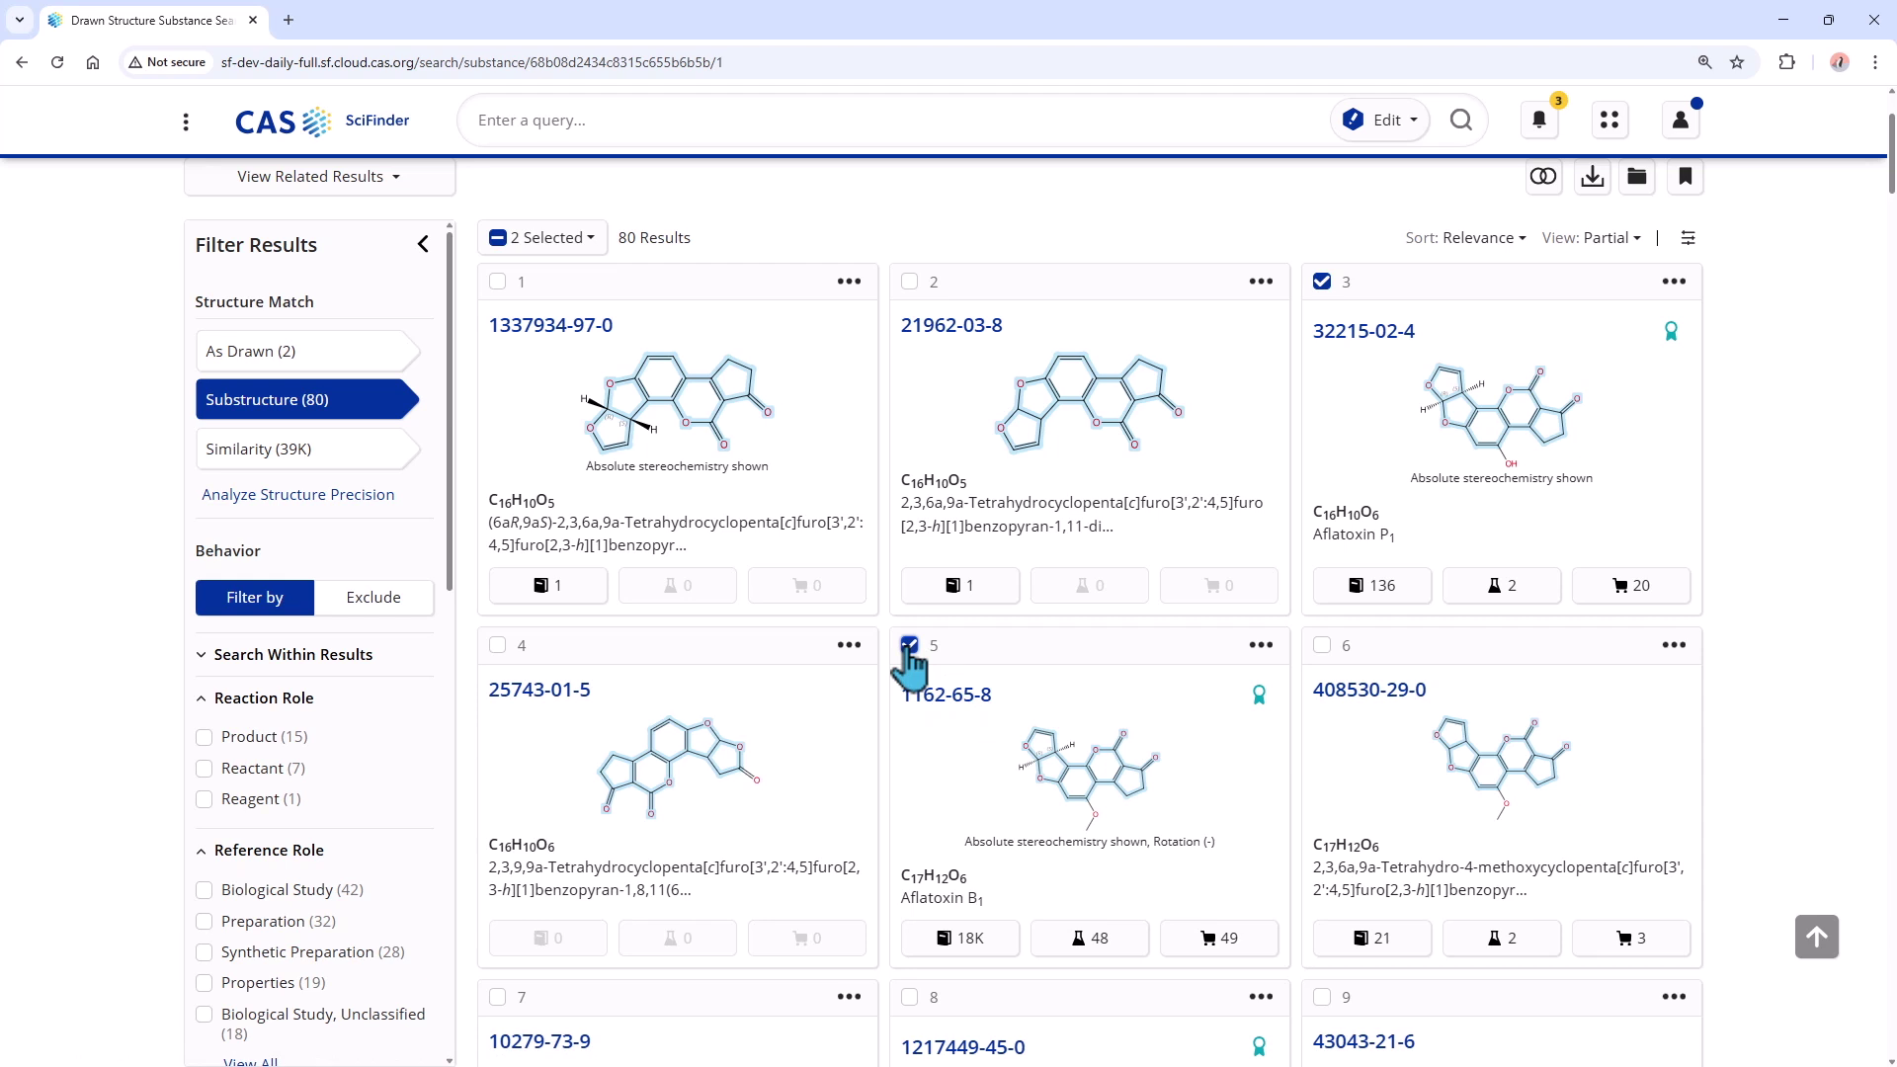
scroll(909, 667, up, 2)
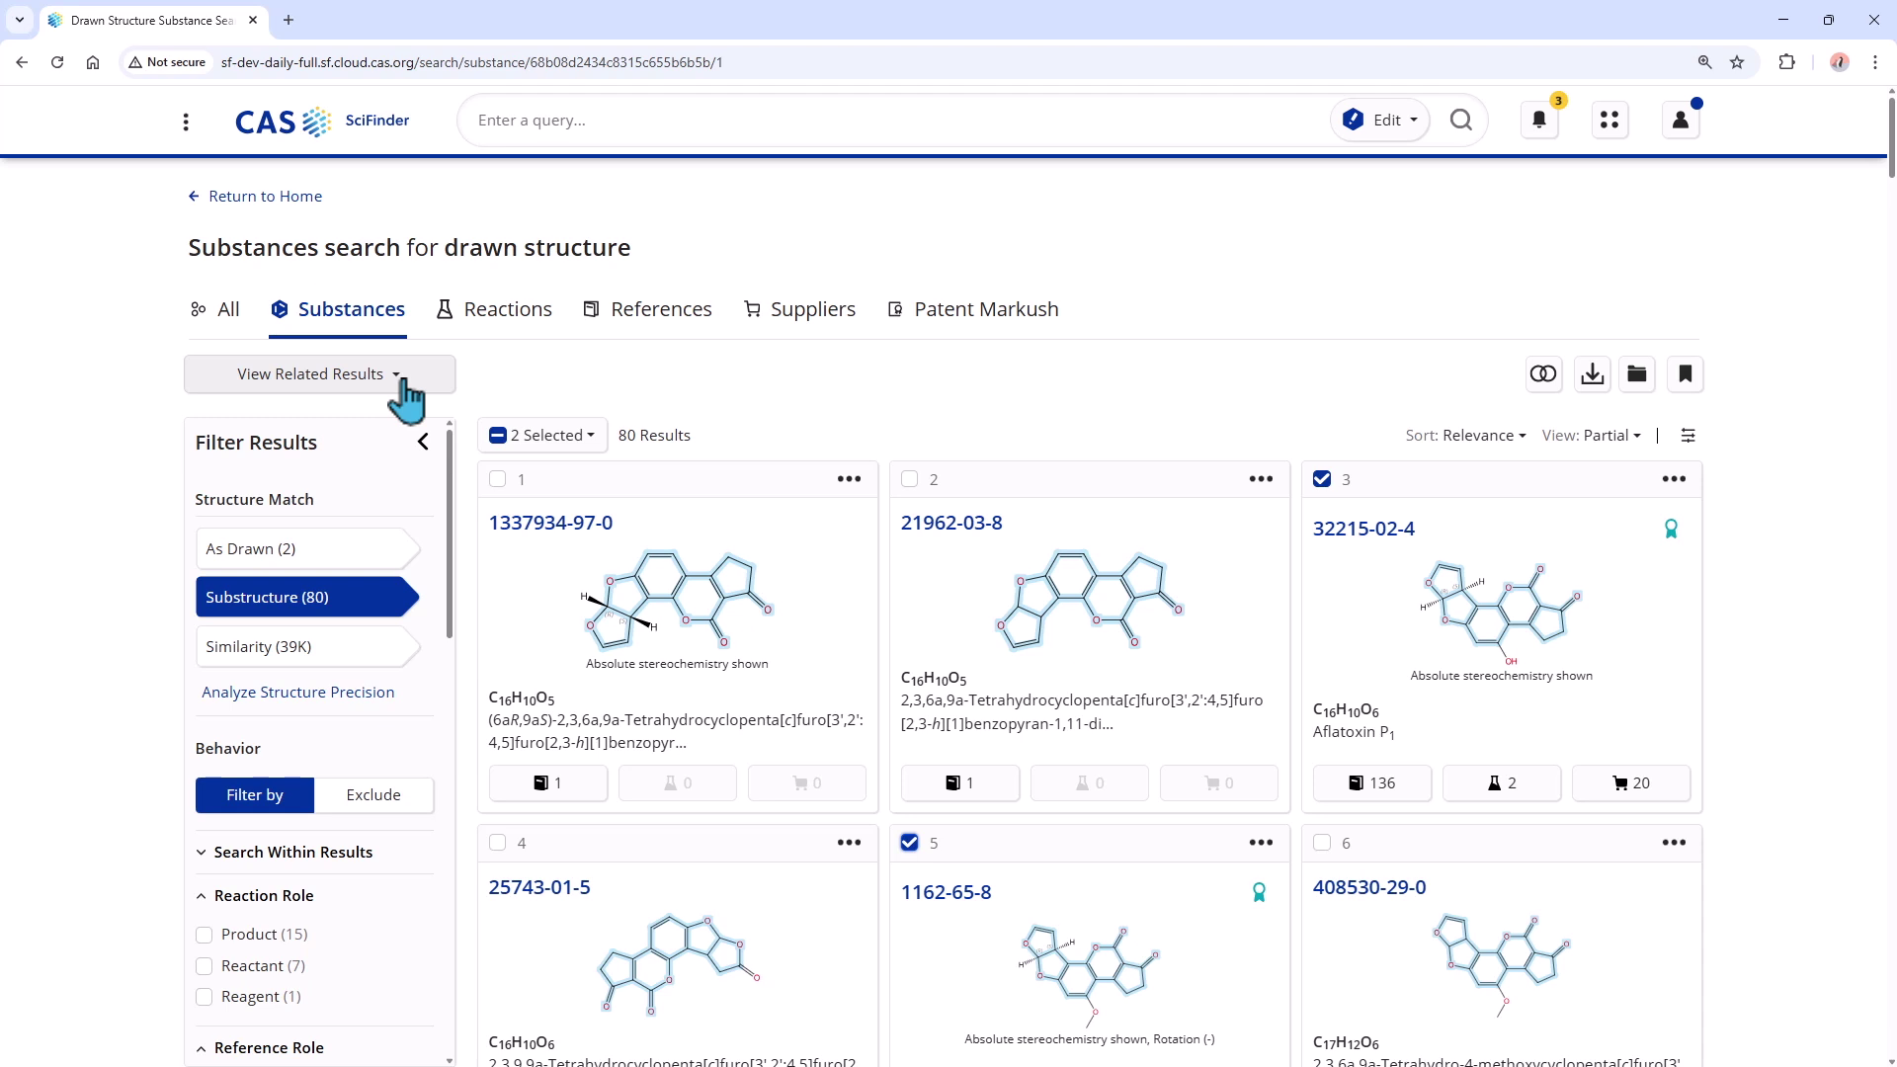
- Show related references for the two selected substances only
click(405, 394)
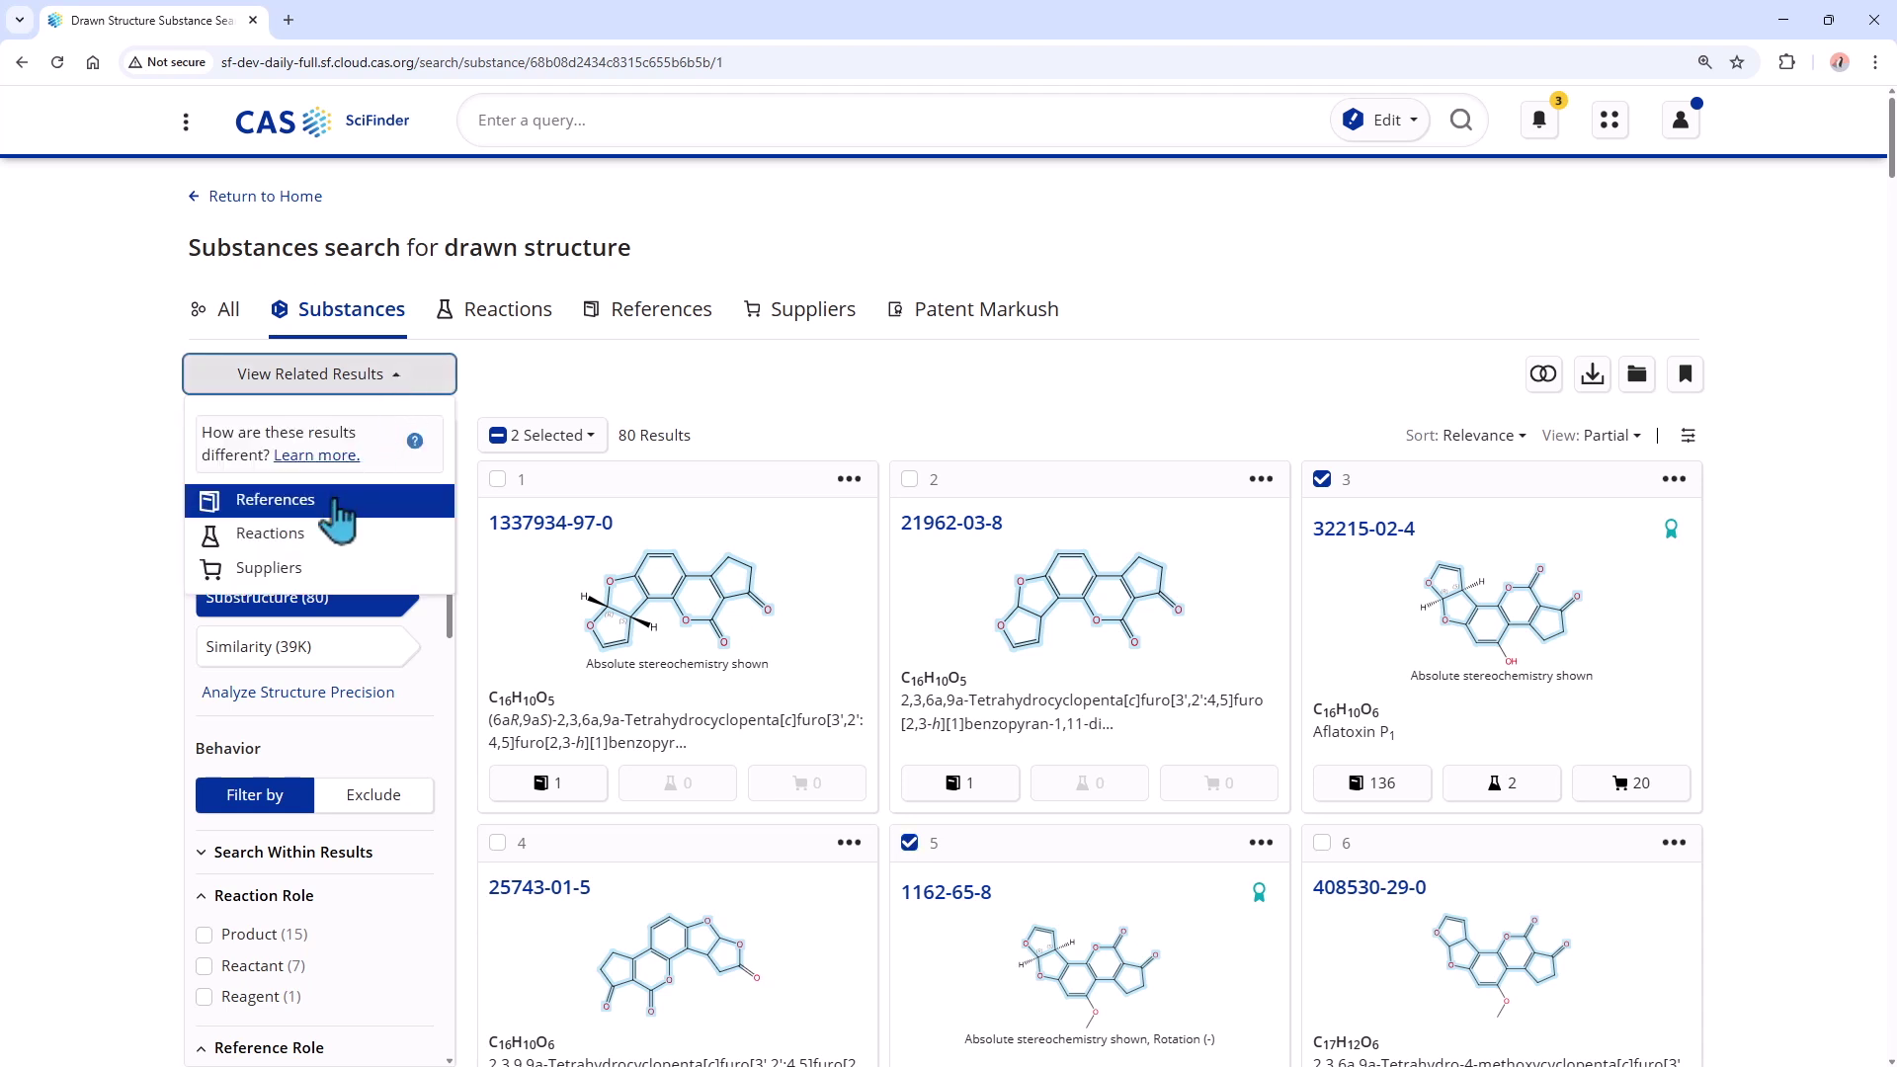
click(339, 512)
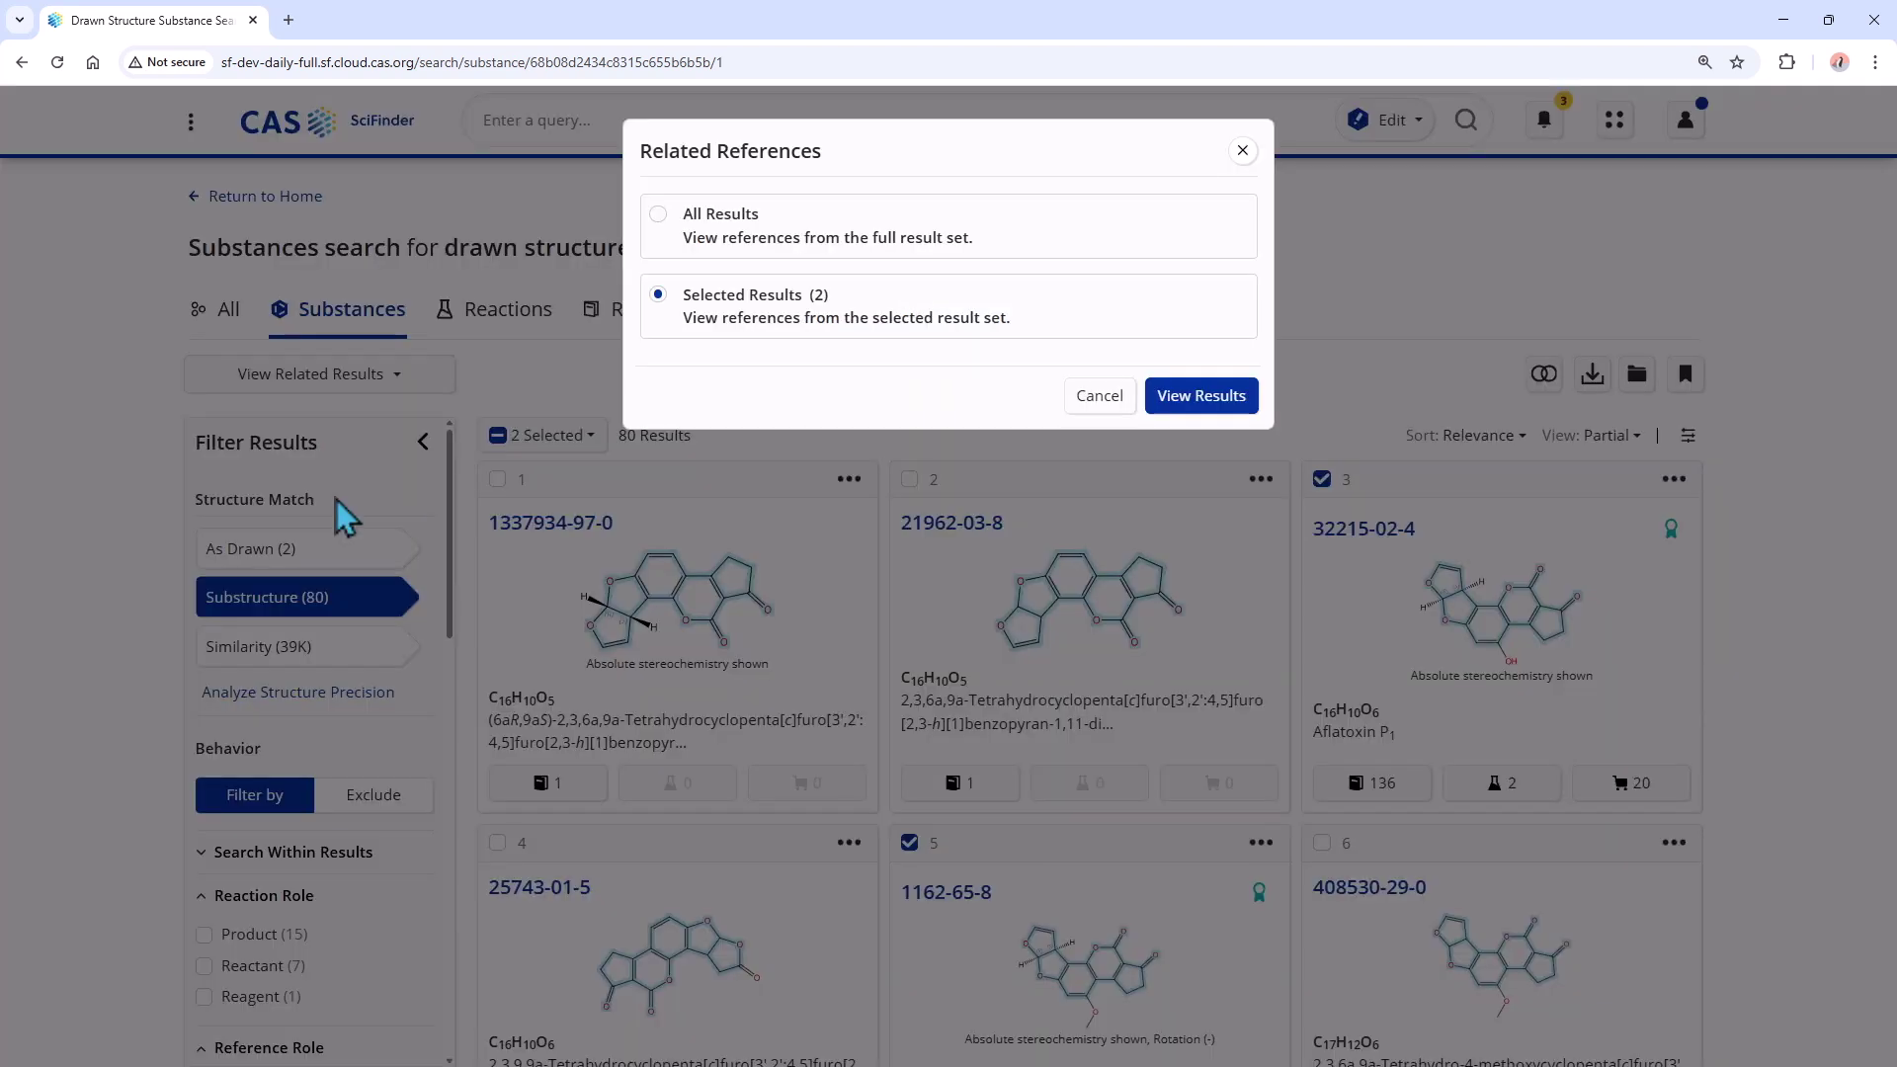
click(1235, 408)
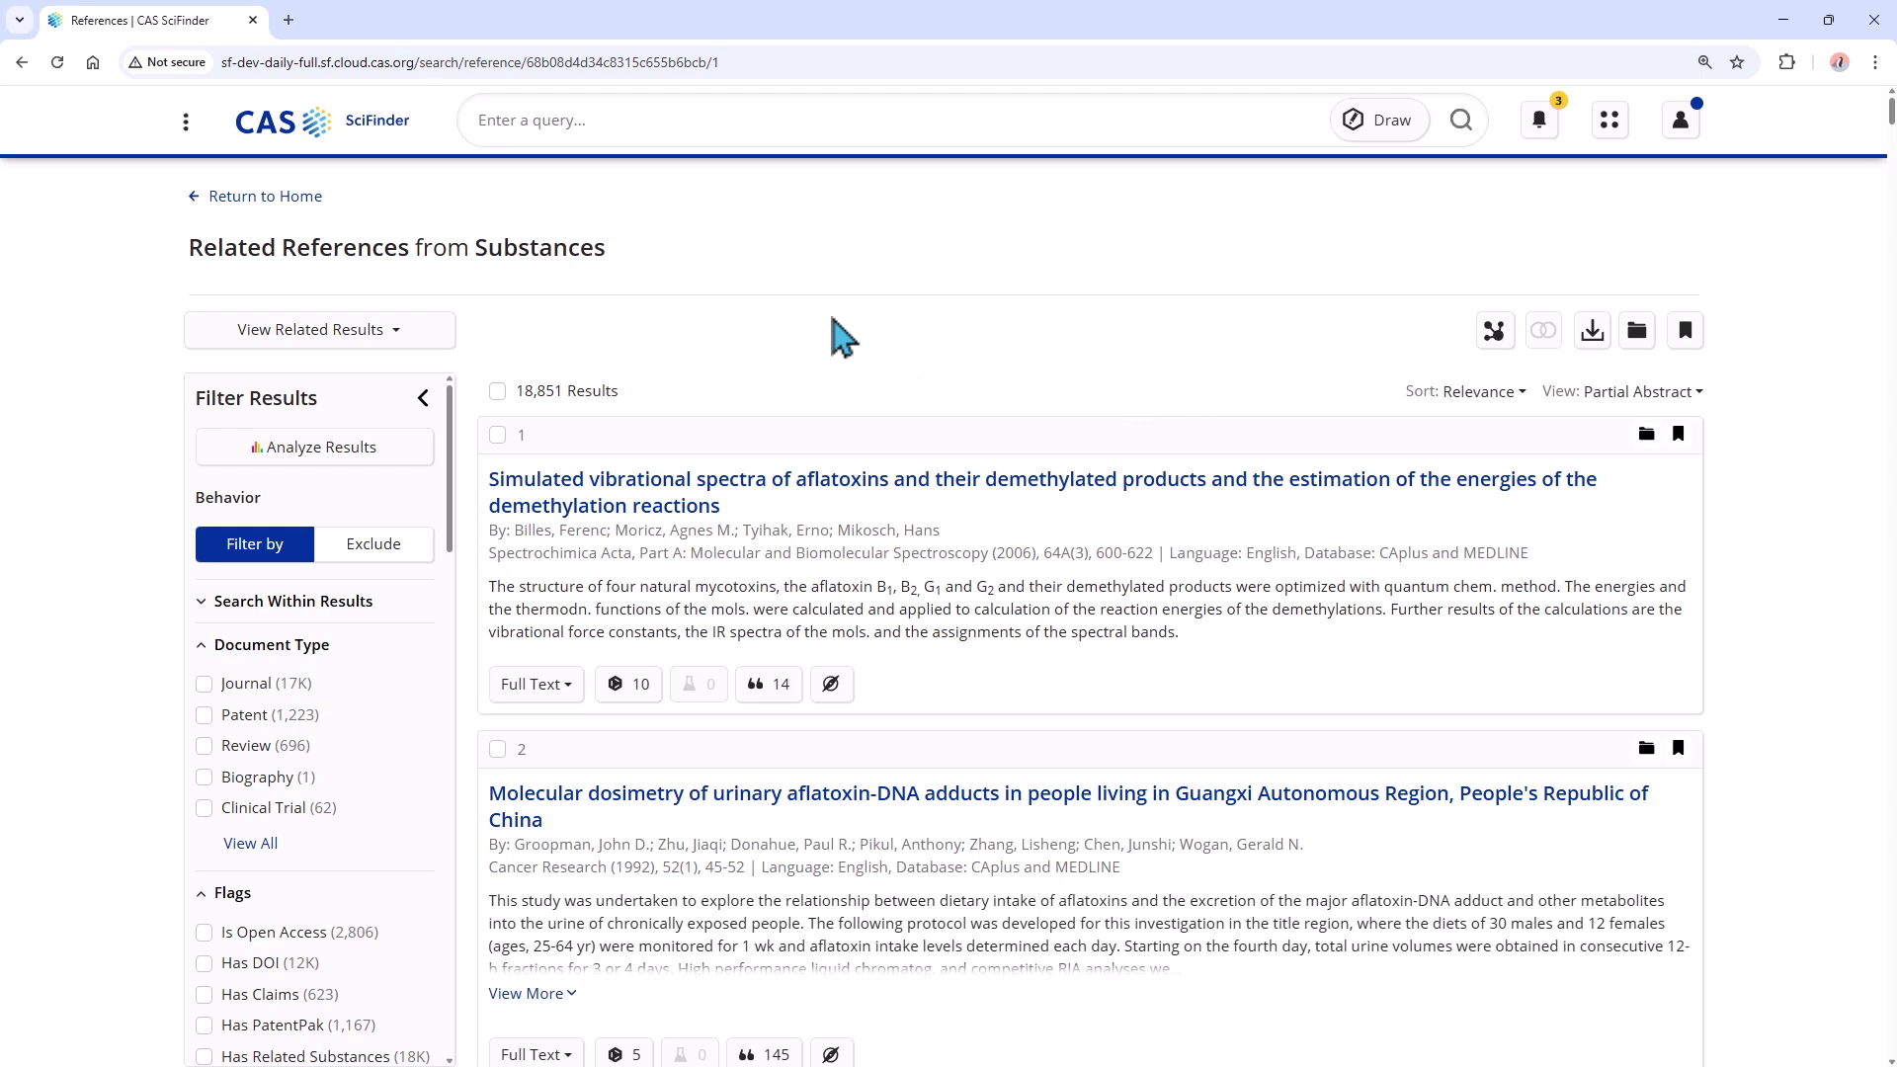
click(345, 474)
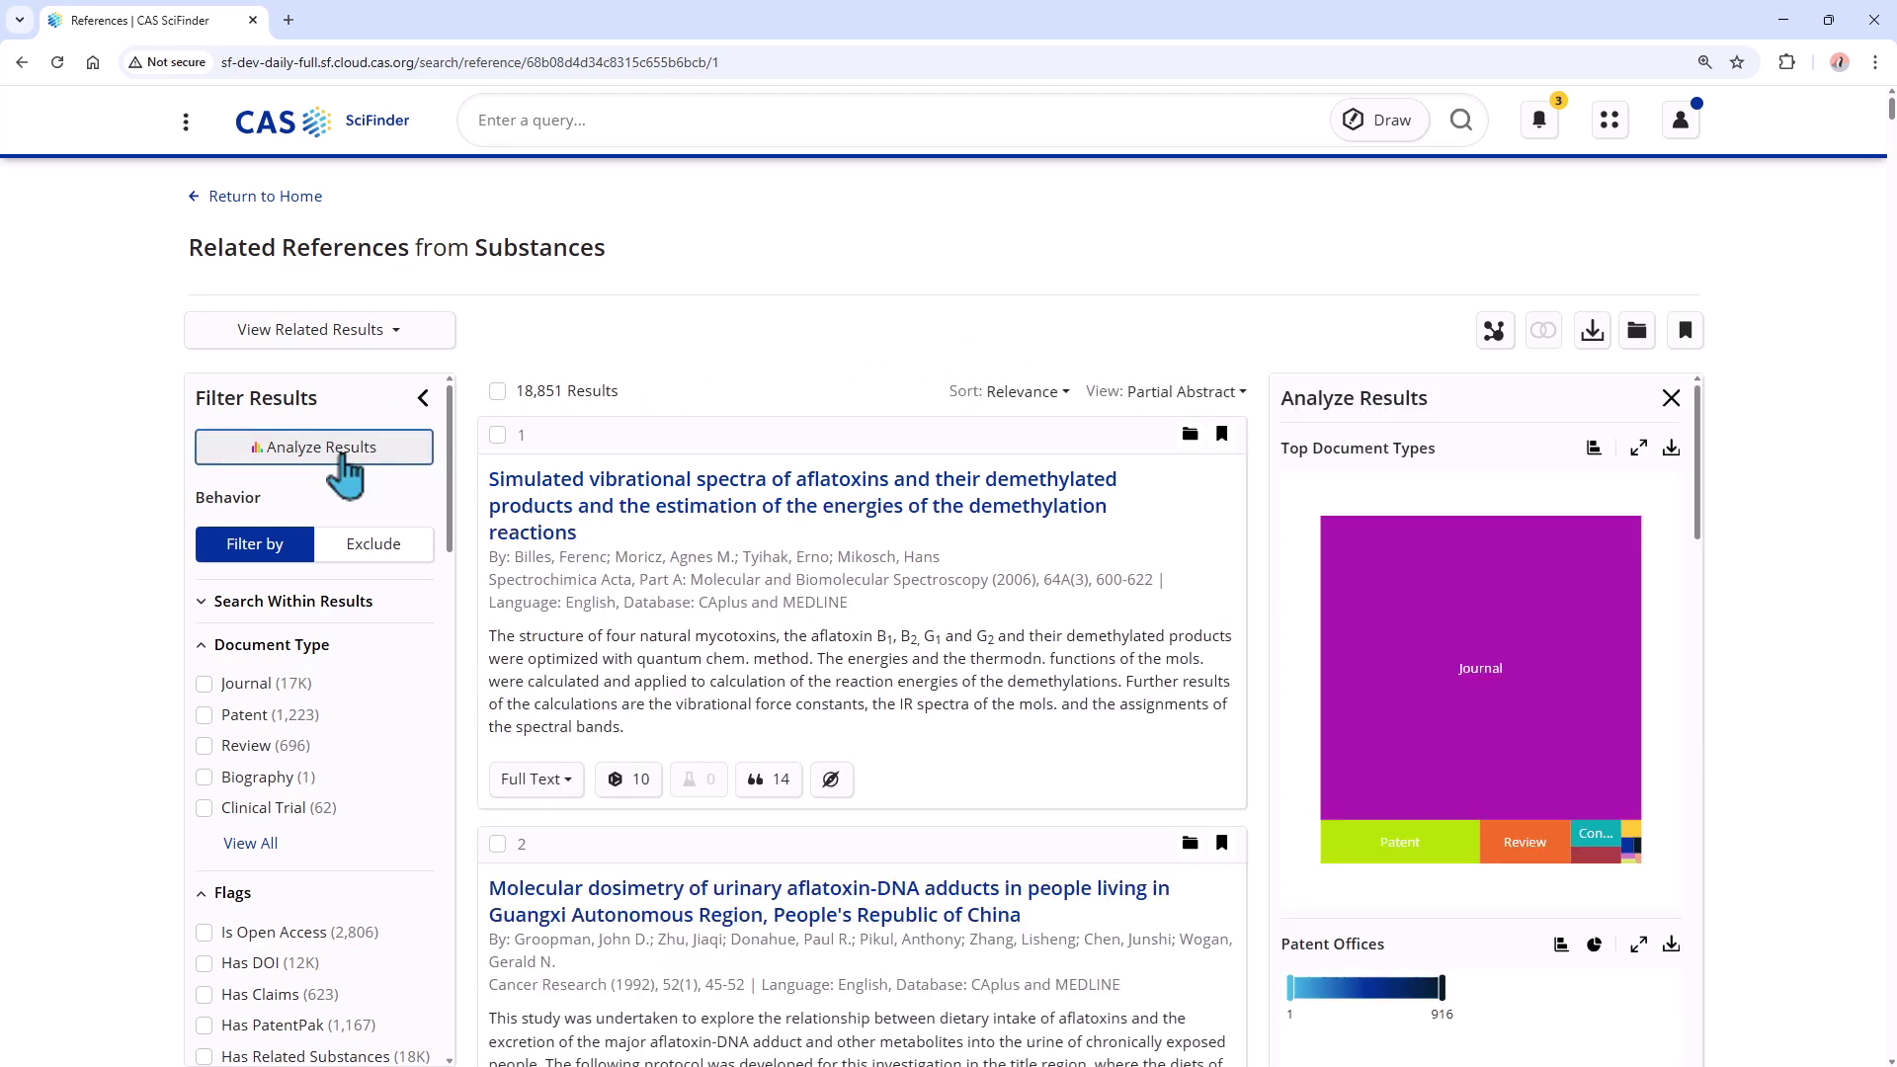
click(346, 474)
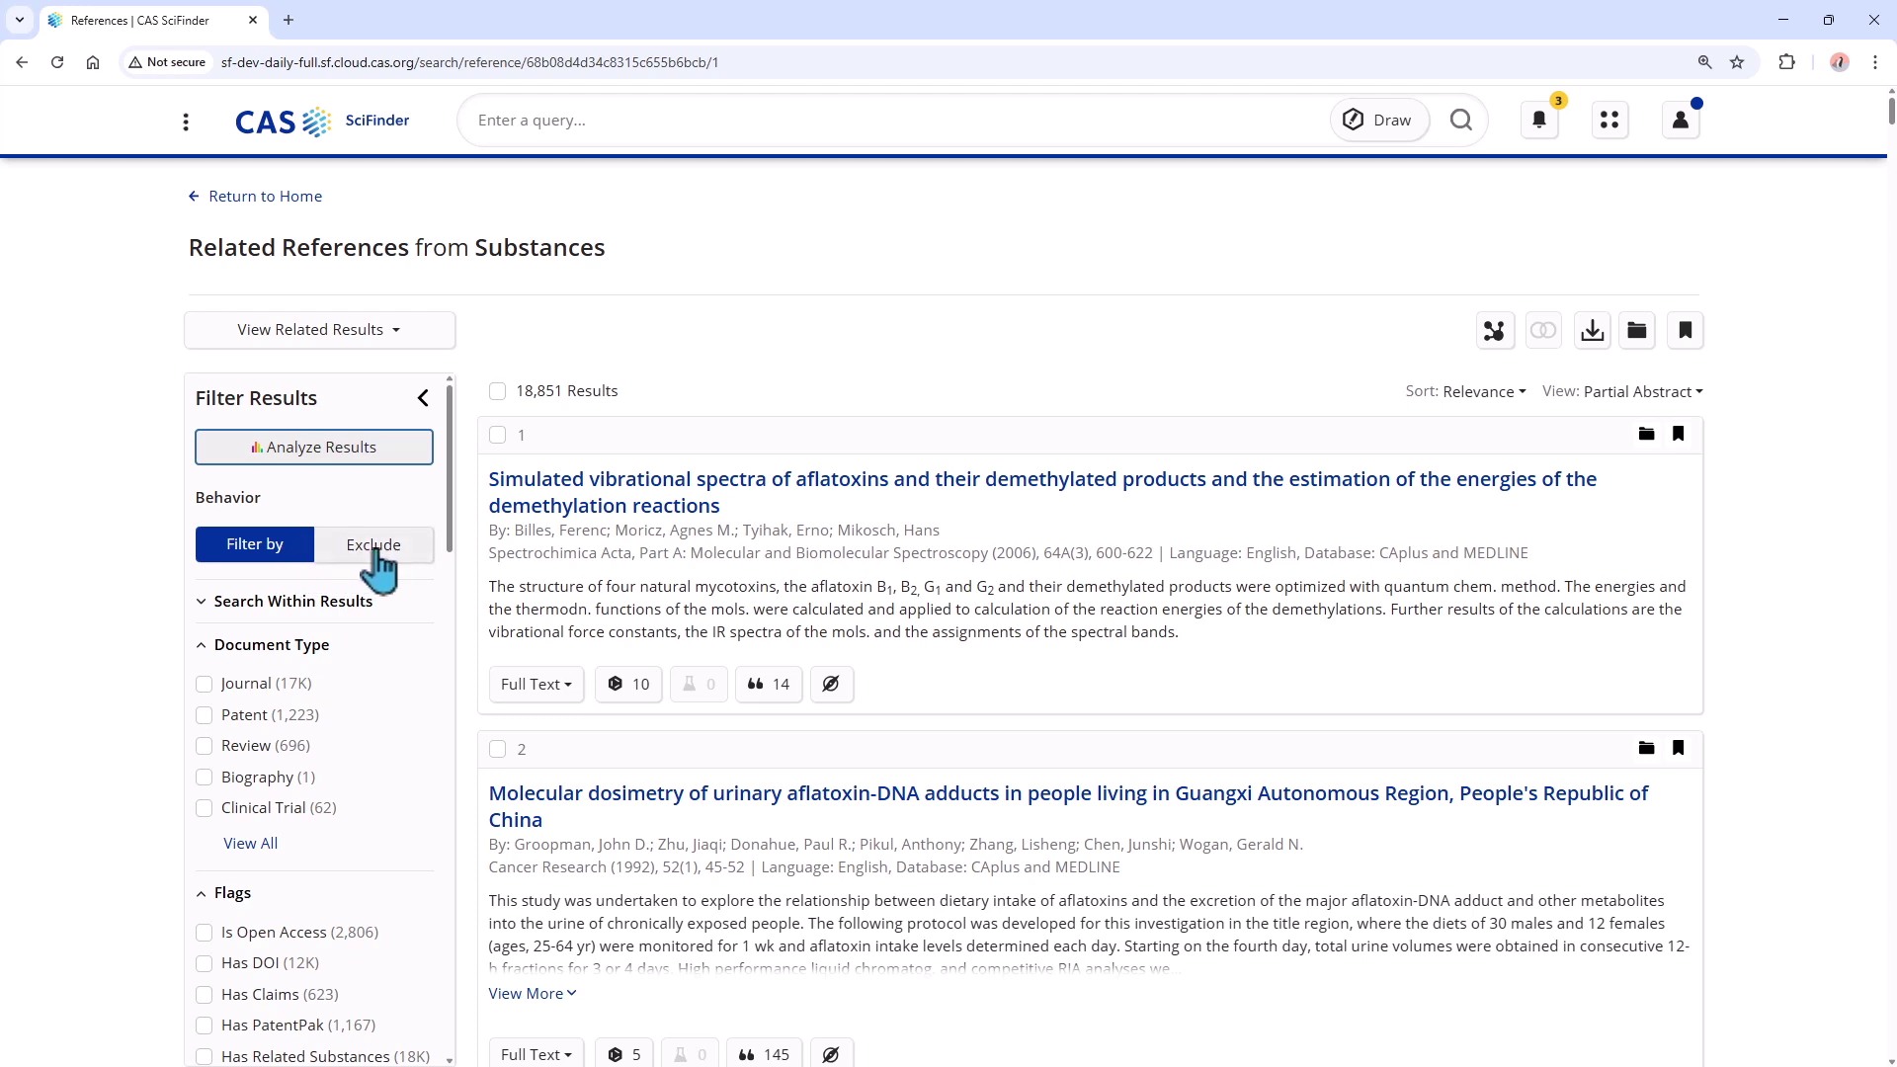
scroll(380, 571, down, 15)
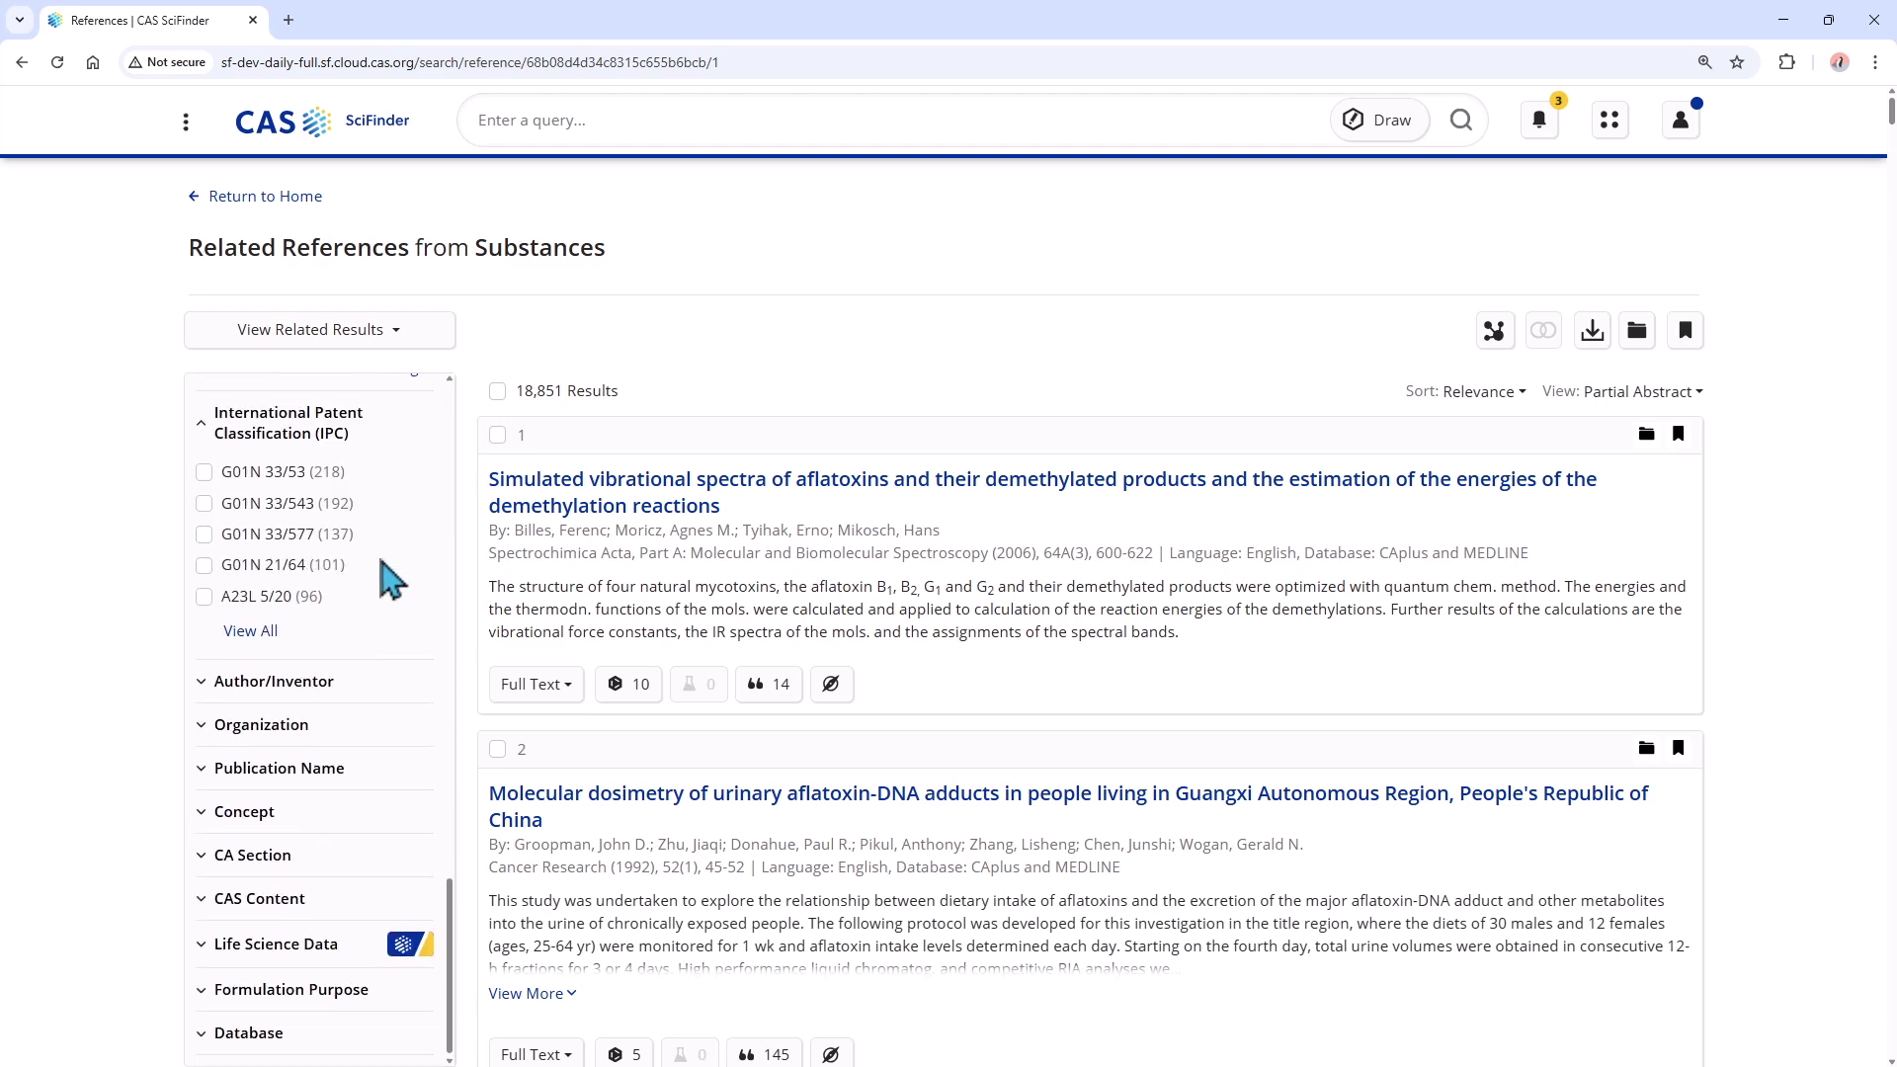
- Find the 11 'feed' concepts in the Concept filter and exclude them
click(316, 820)
click(248, 1007)
click(812, 217)
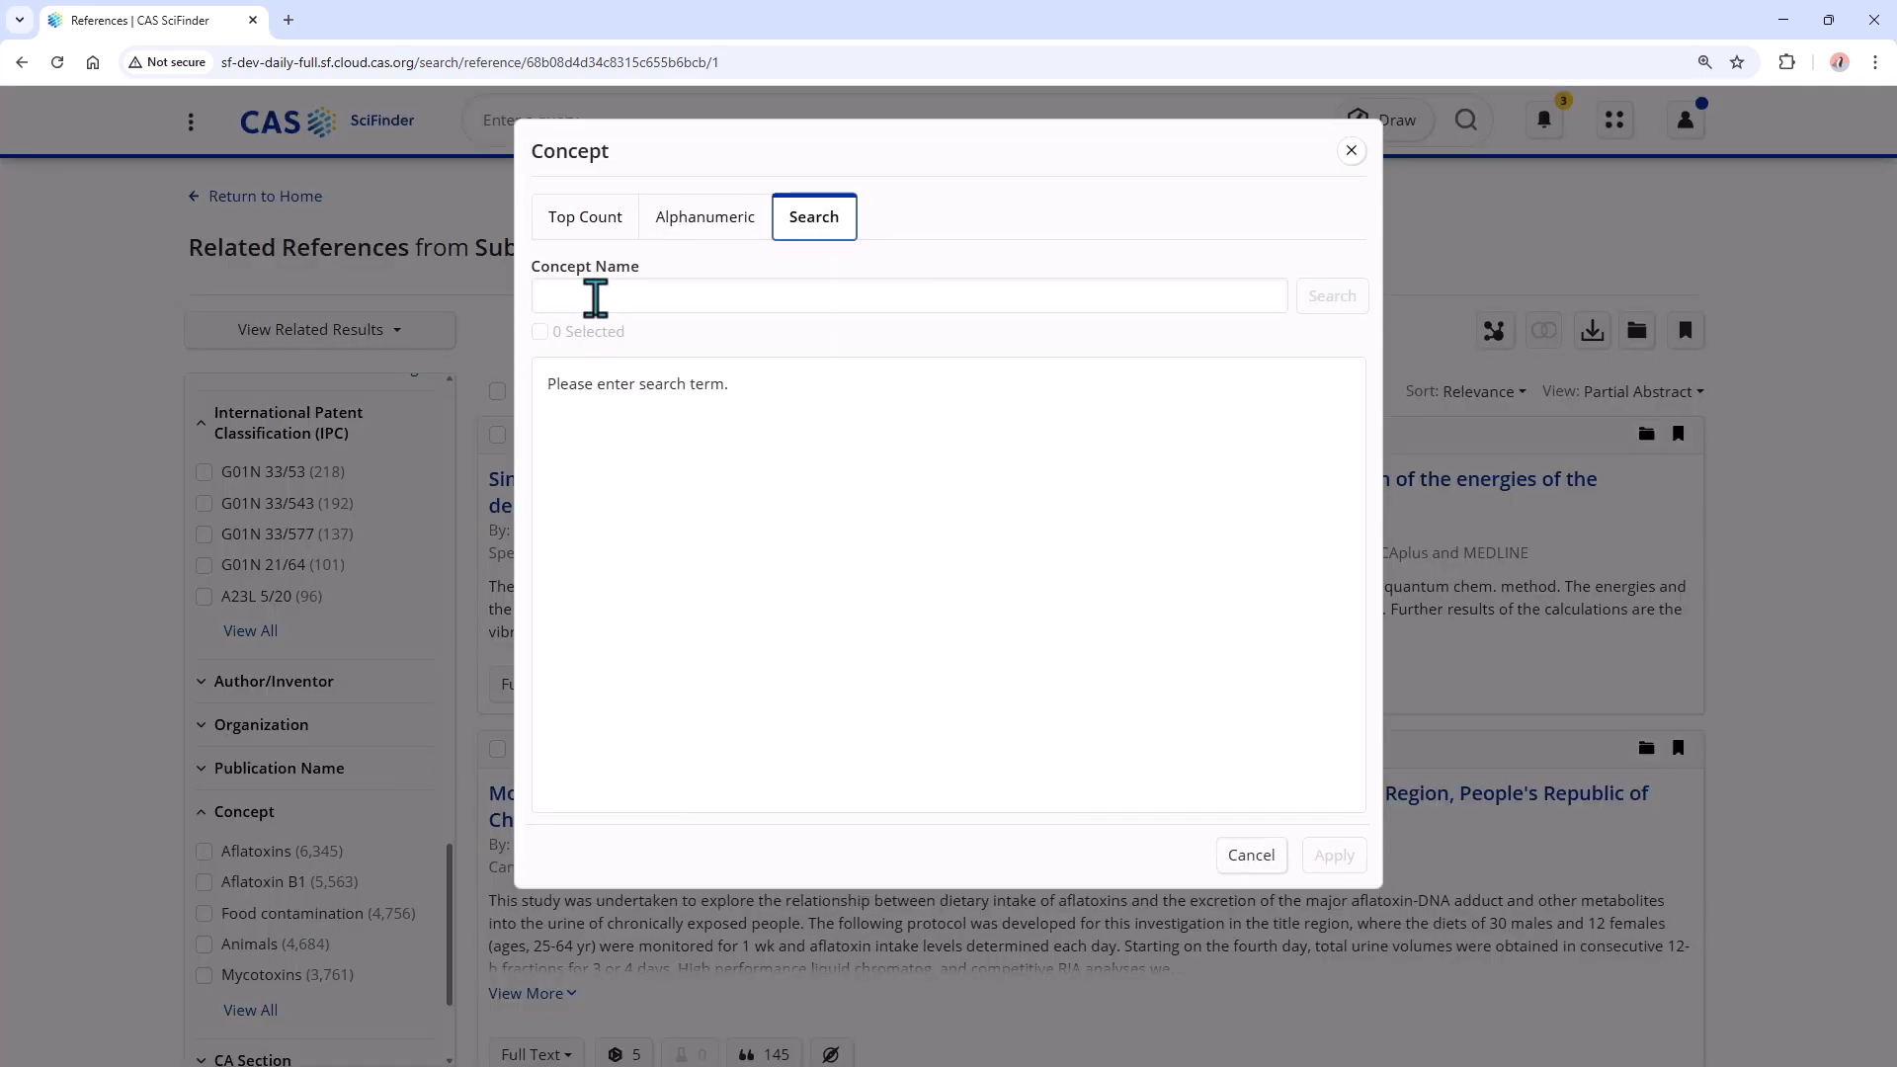
click(594, 297)
text(feed)
click(540, 330)
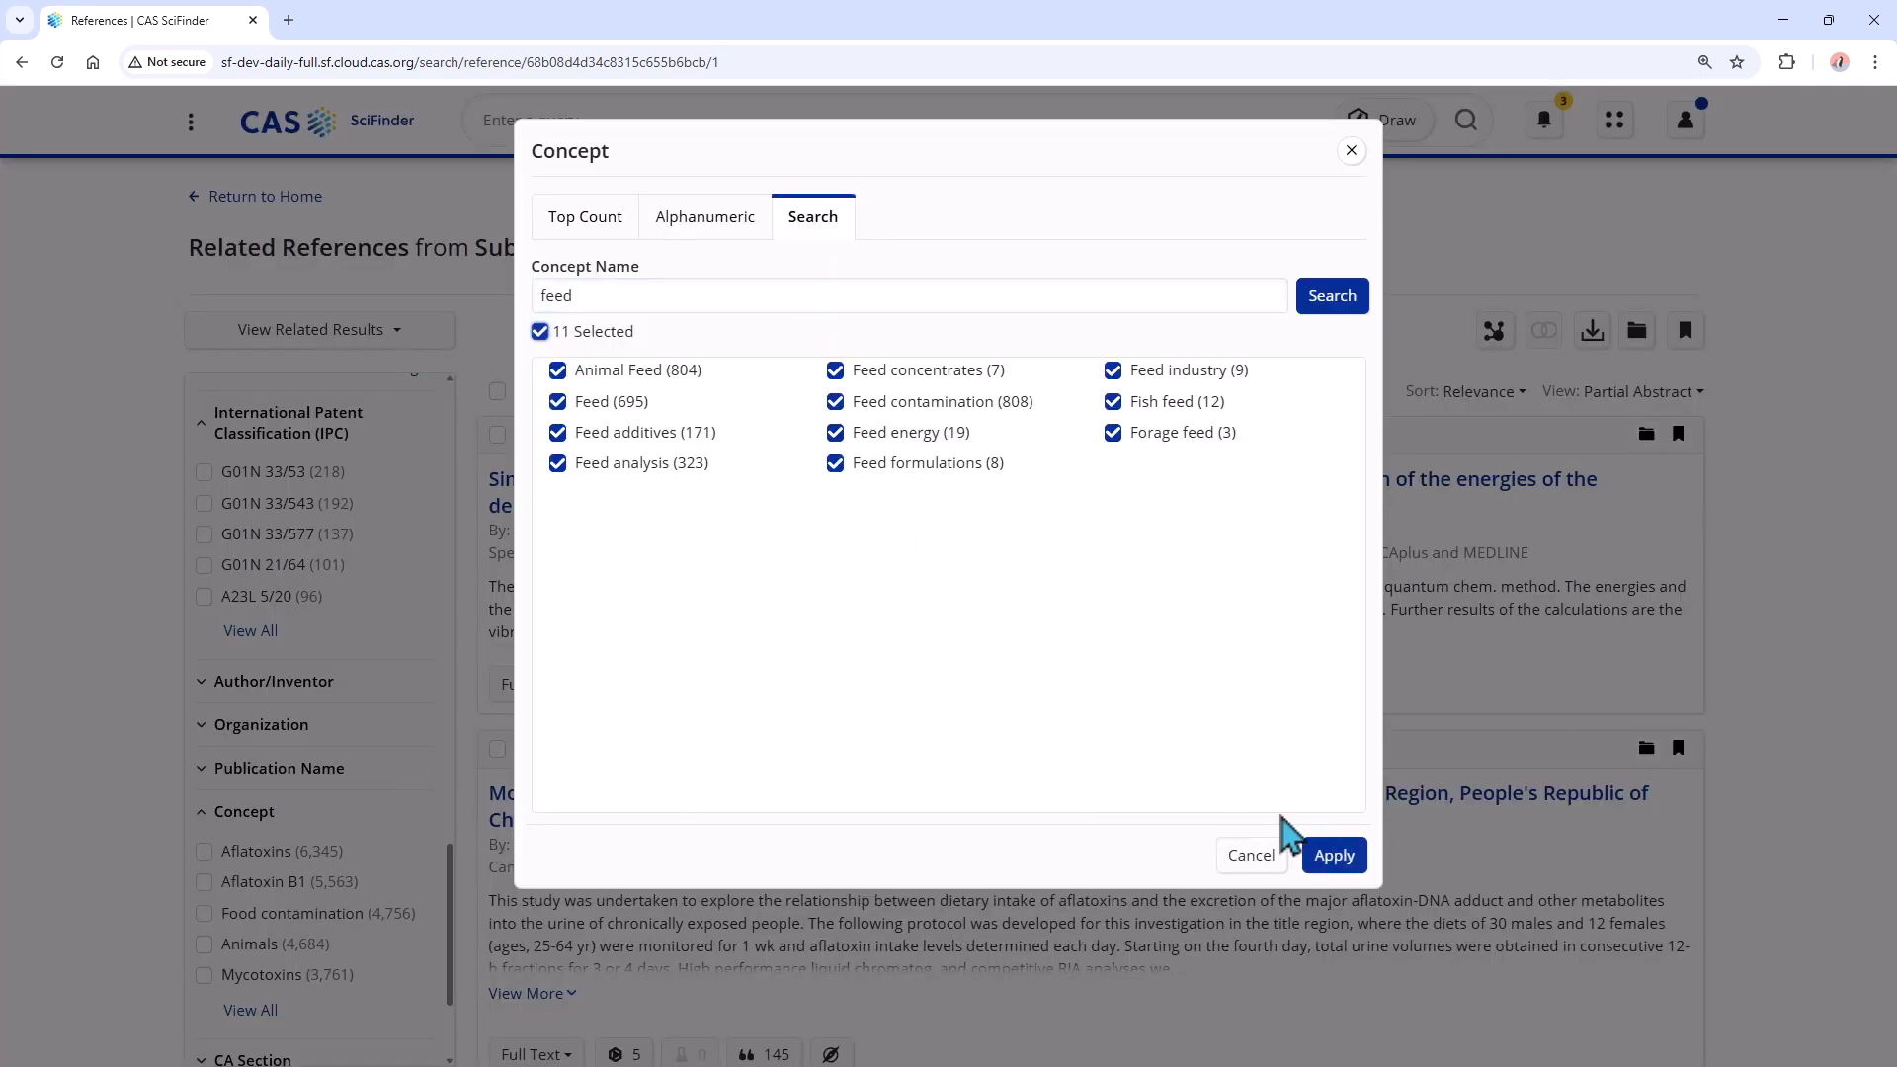
click(1334, 857)
click(260, 545)
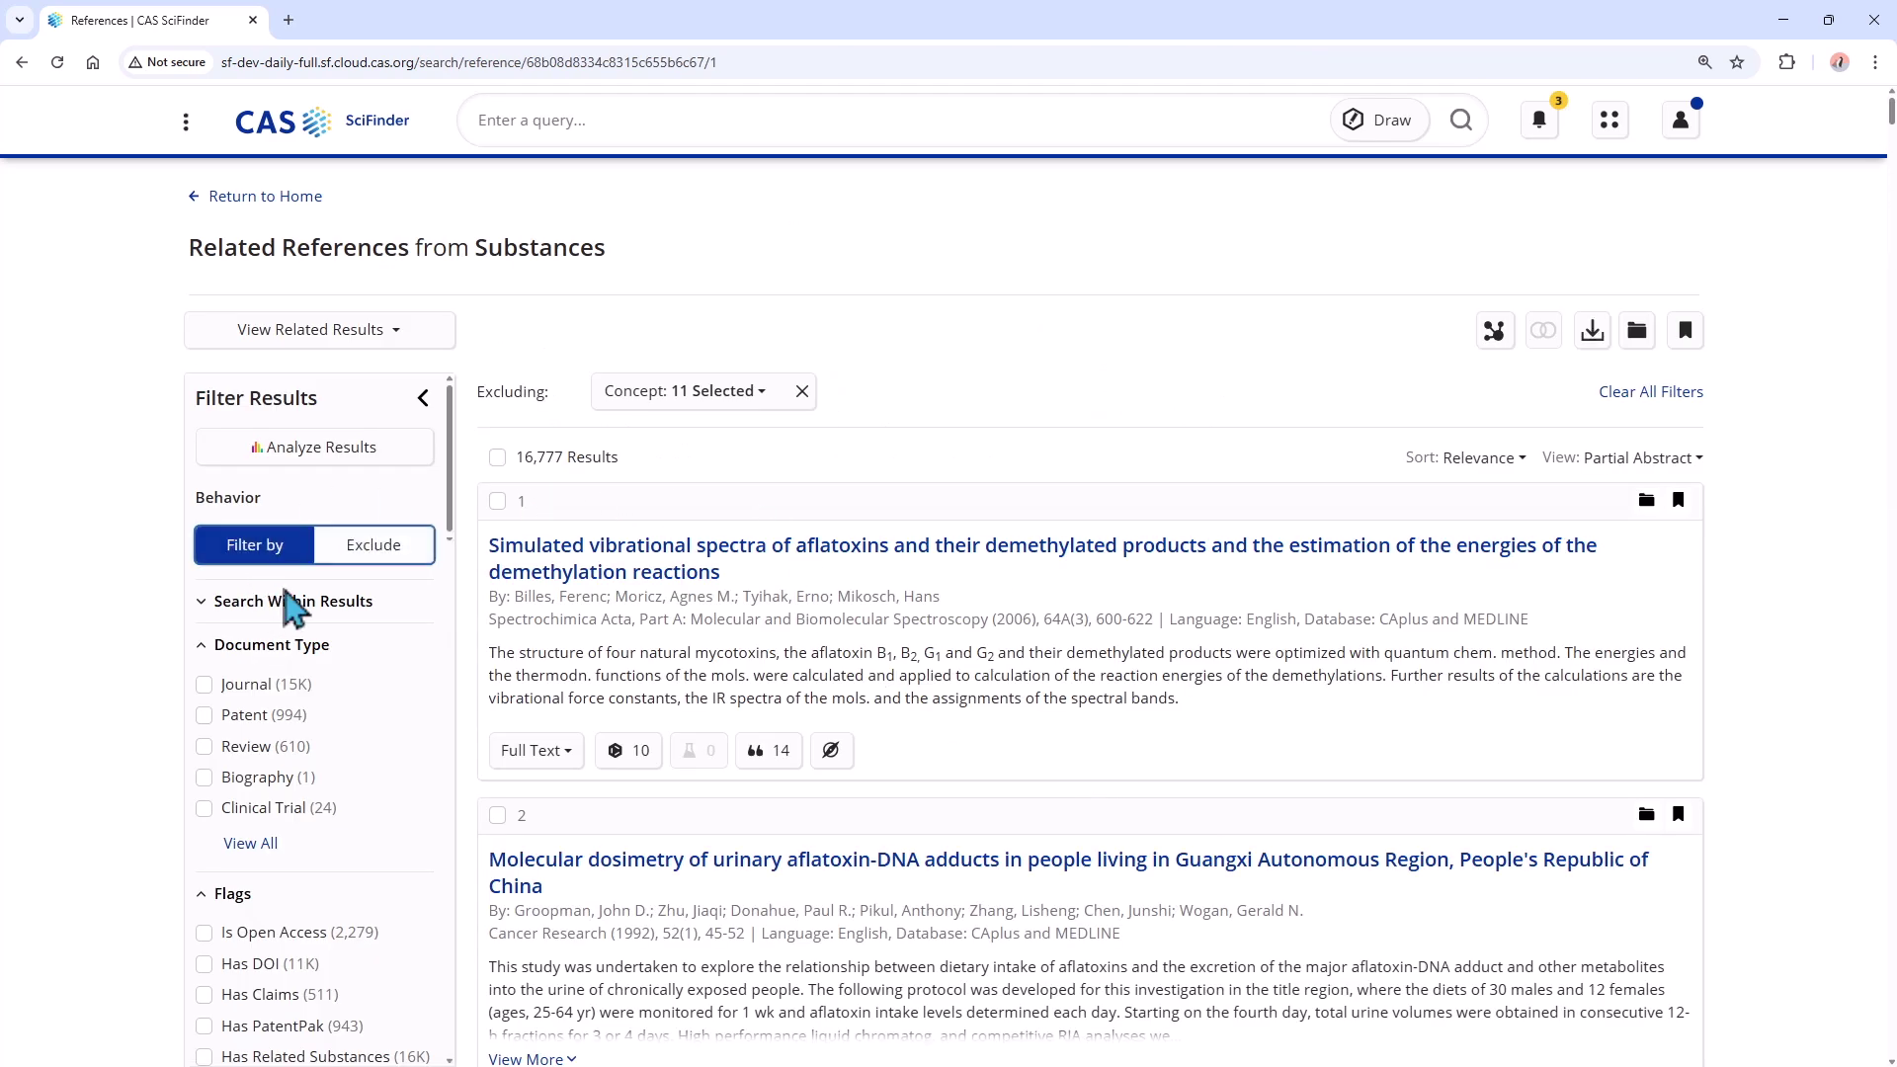
click(286, 605)
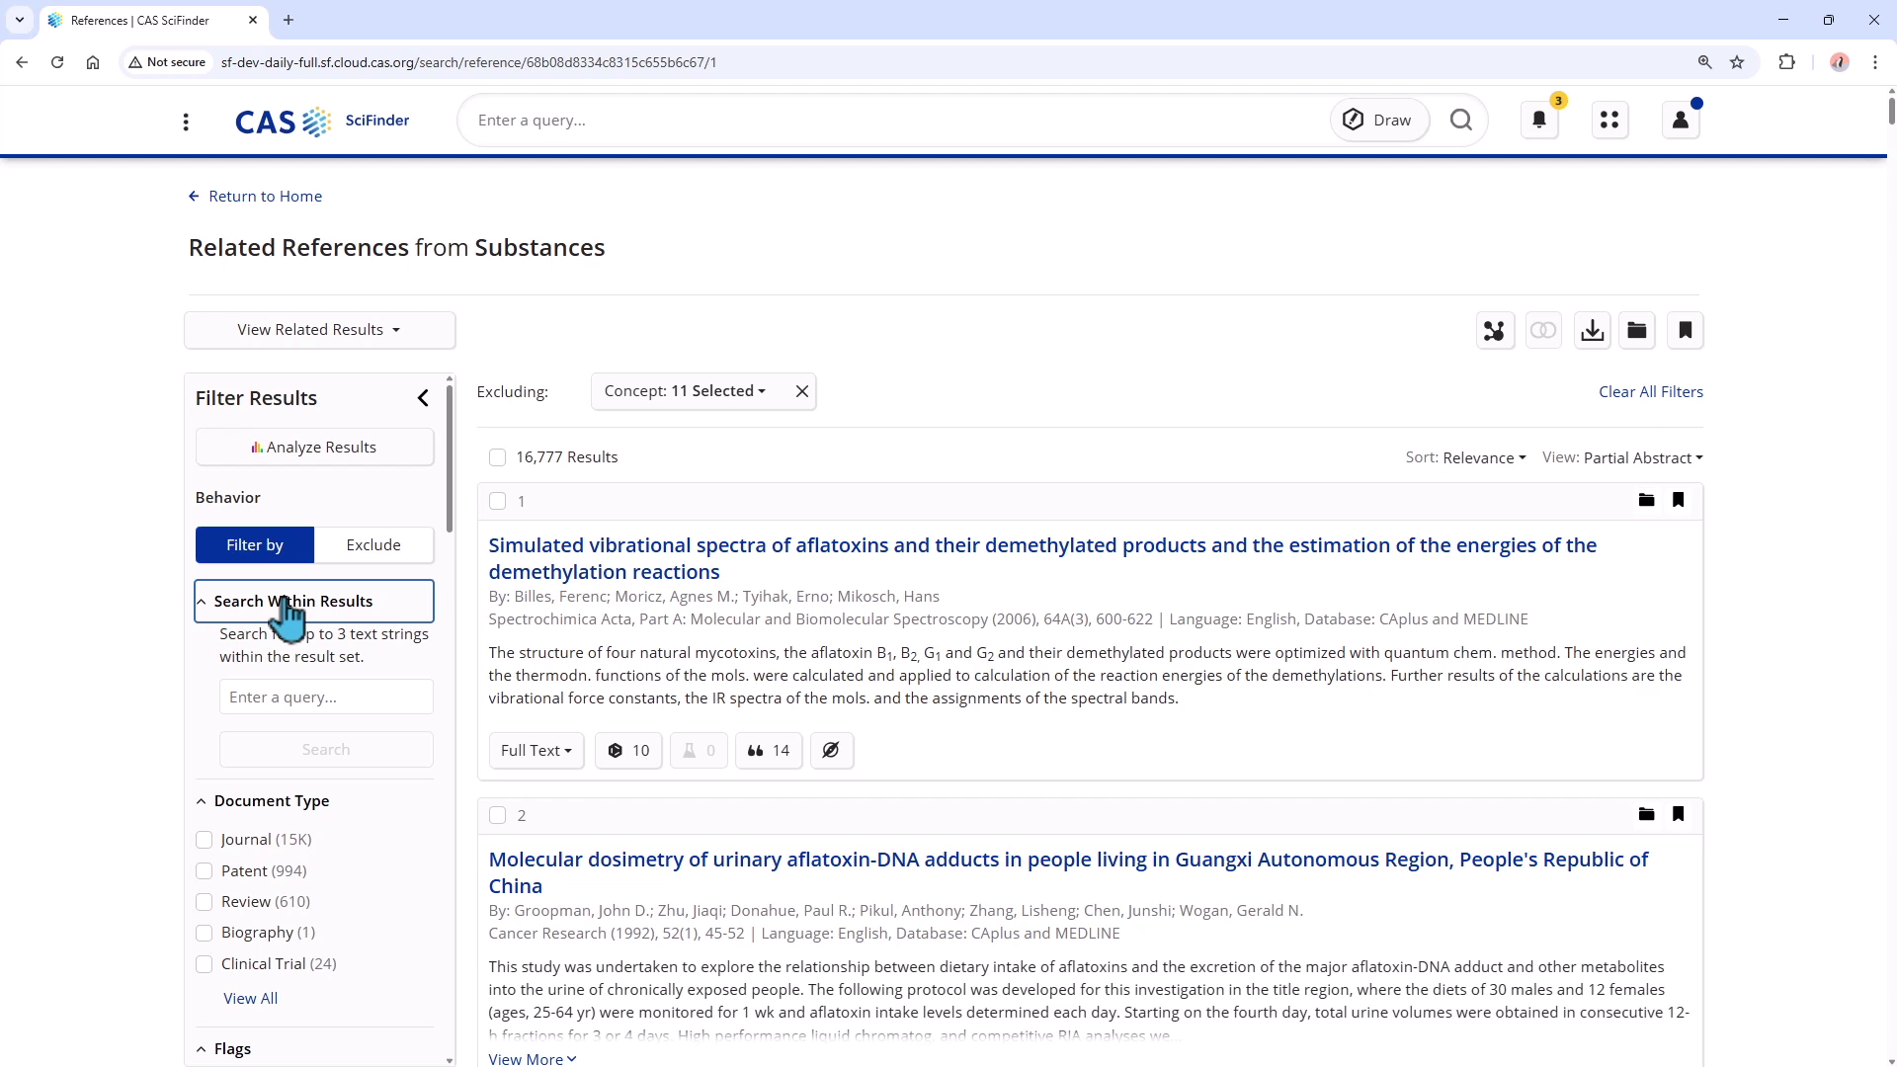
- Search within the results for 'hepa* or liver'
click(307, 694)
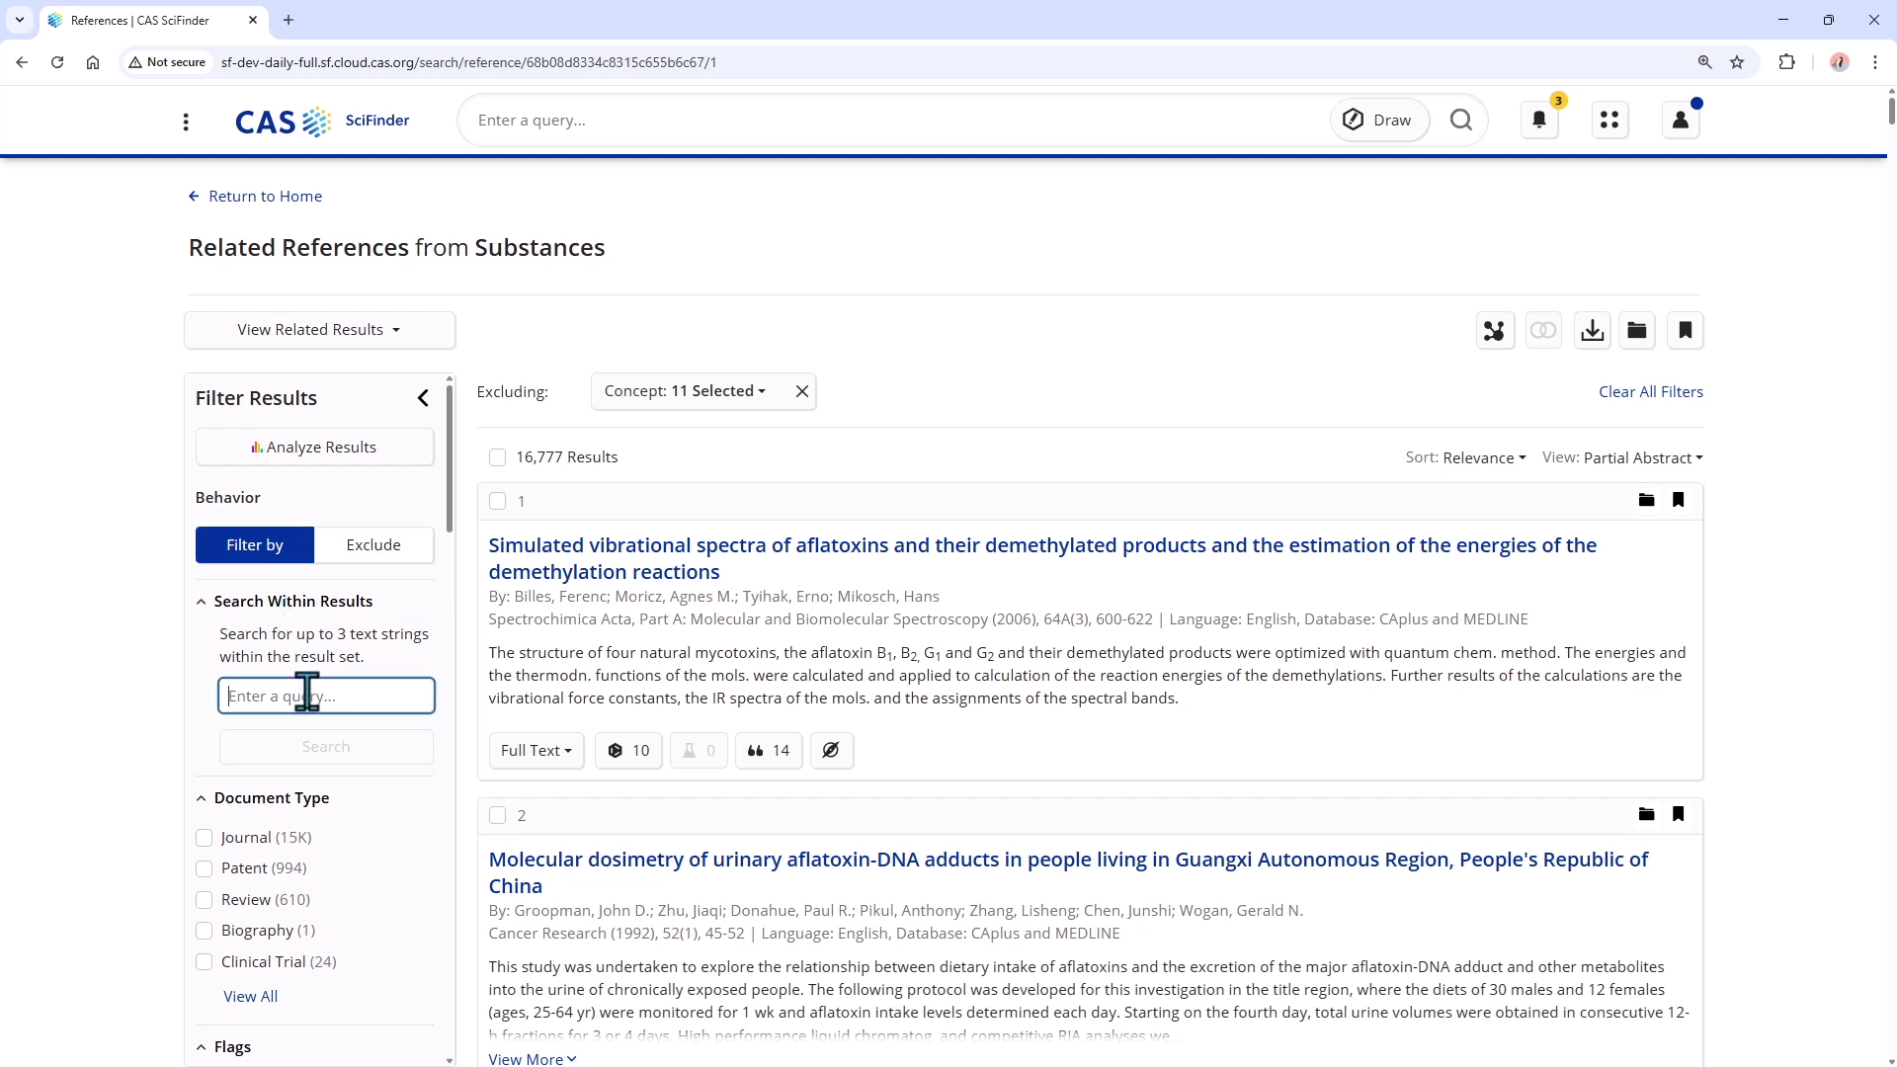
text(hepa* or liver)
key(Return)
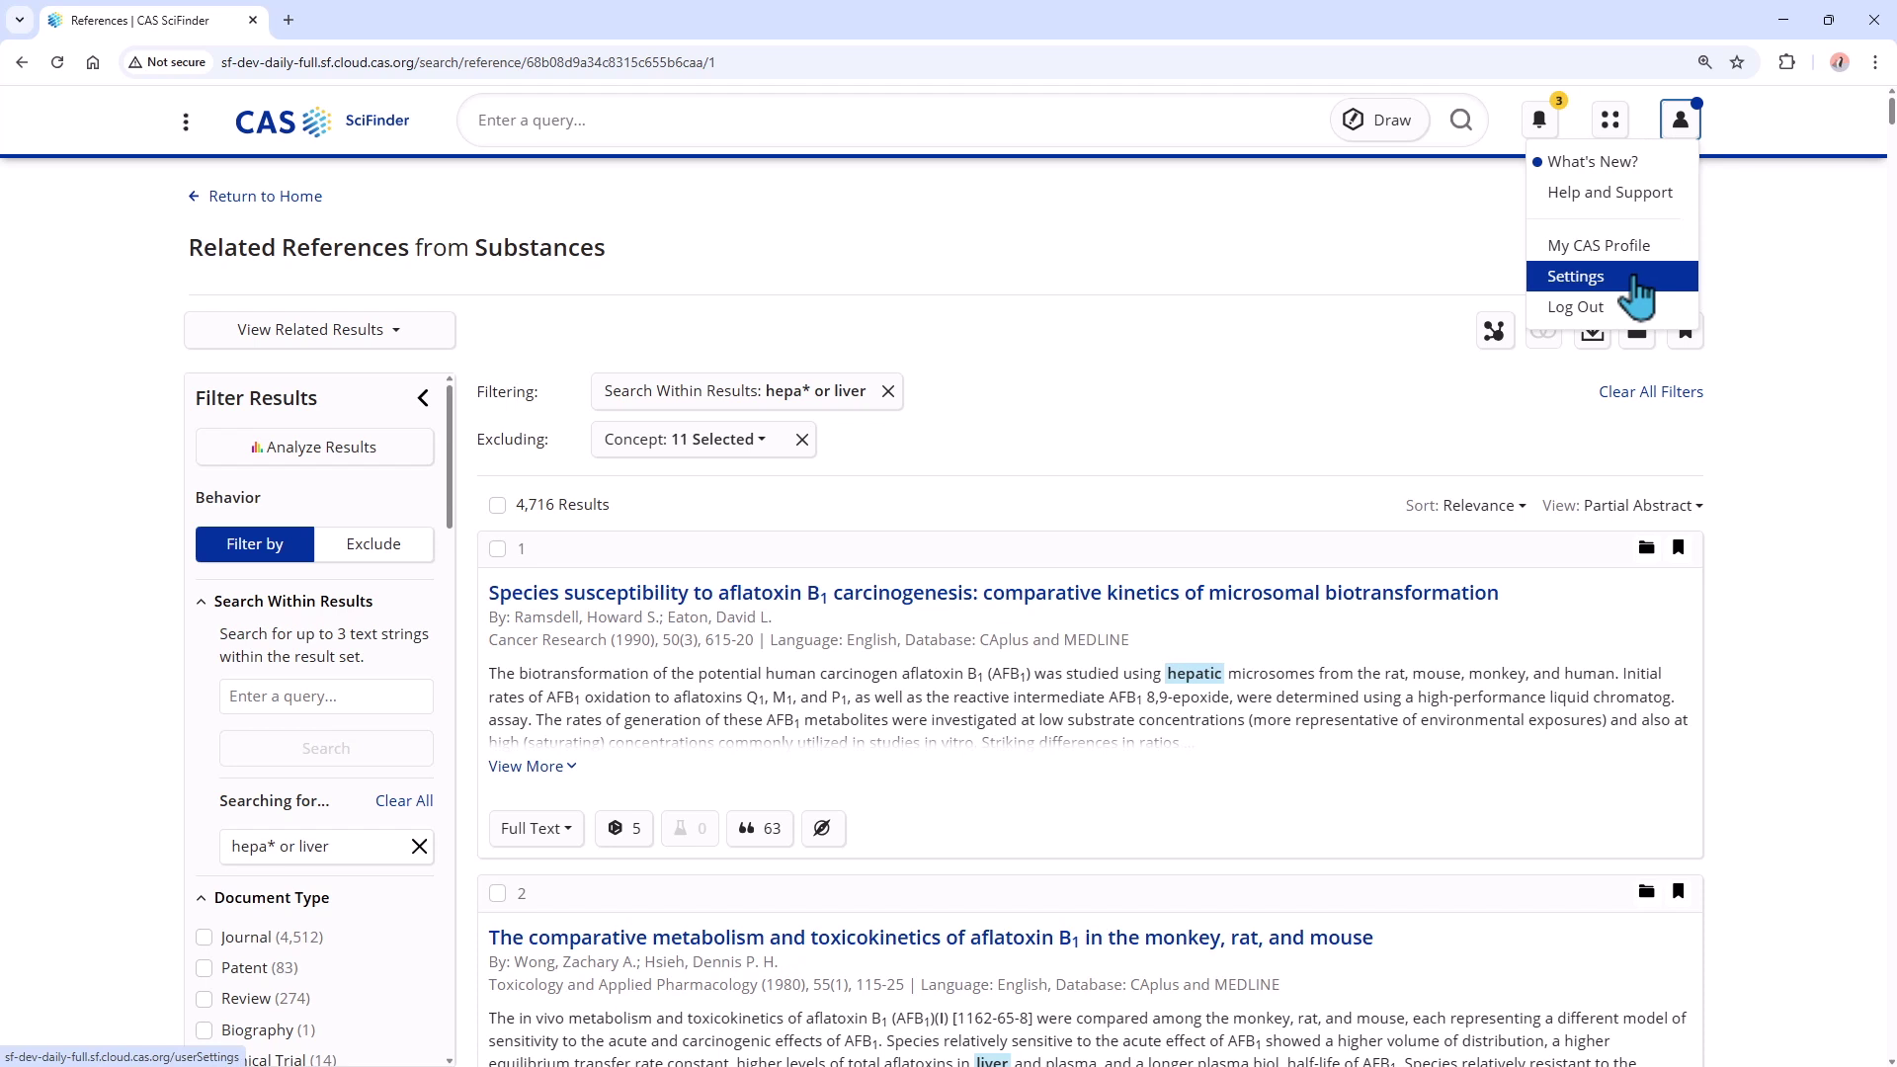
- Preview the Save and Alert dialog, toggling alerts, then cancel it
click(1313, 288)
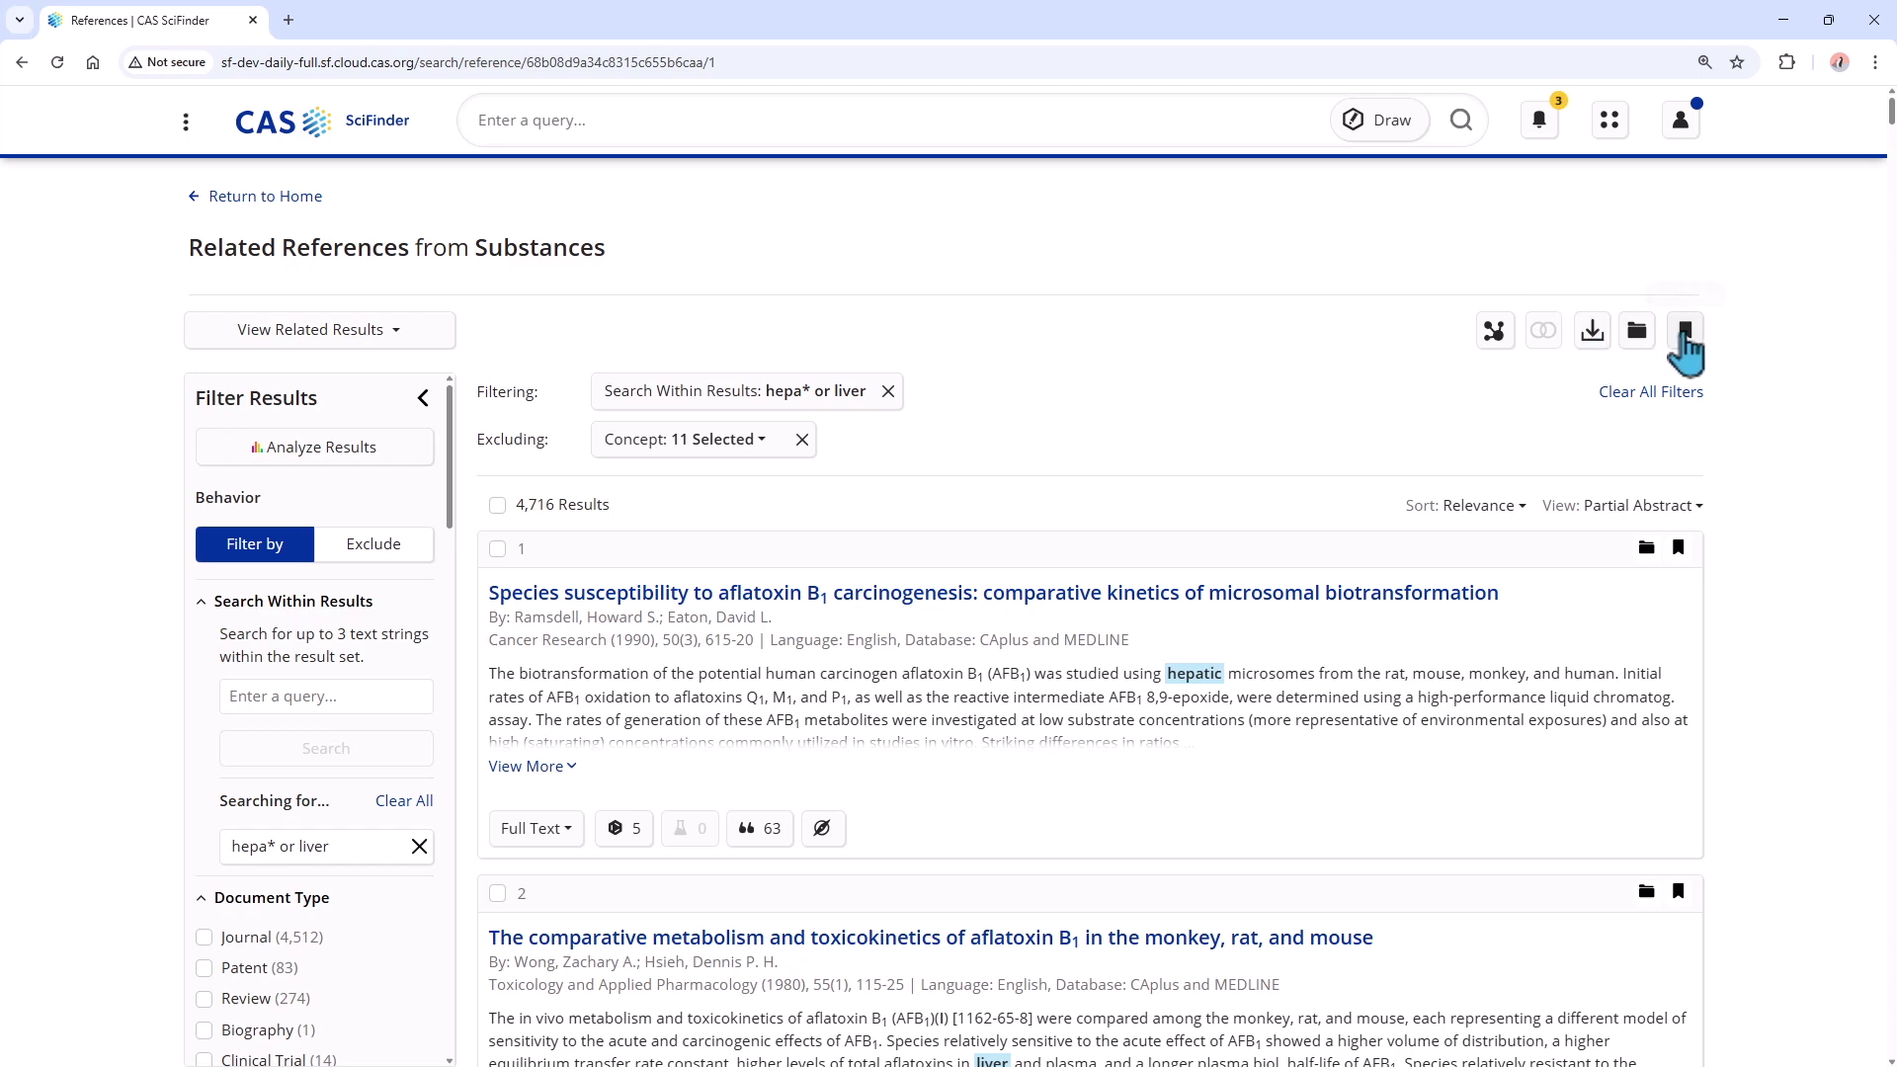
click(1685, 335)
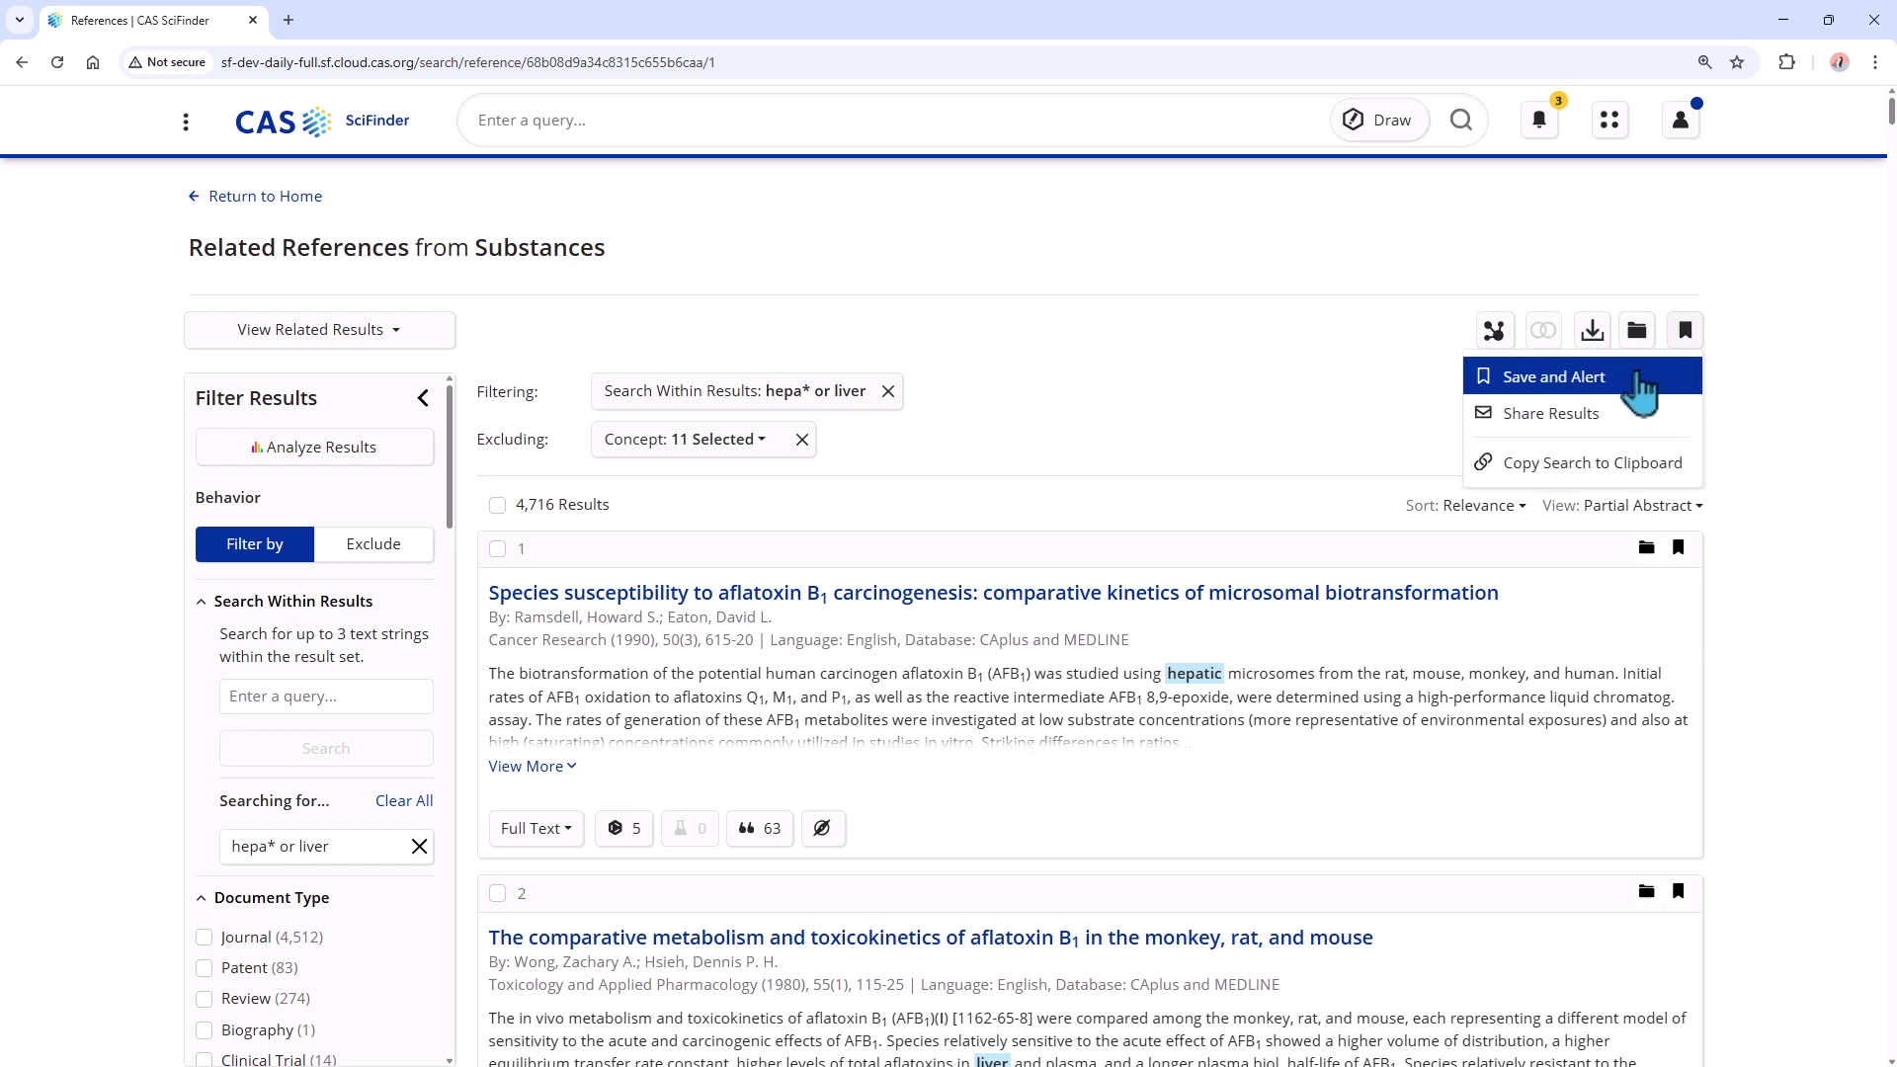
click(1637, 389)
click(1231, 542)
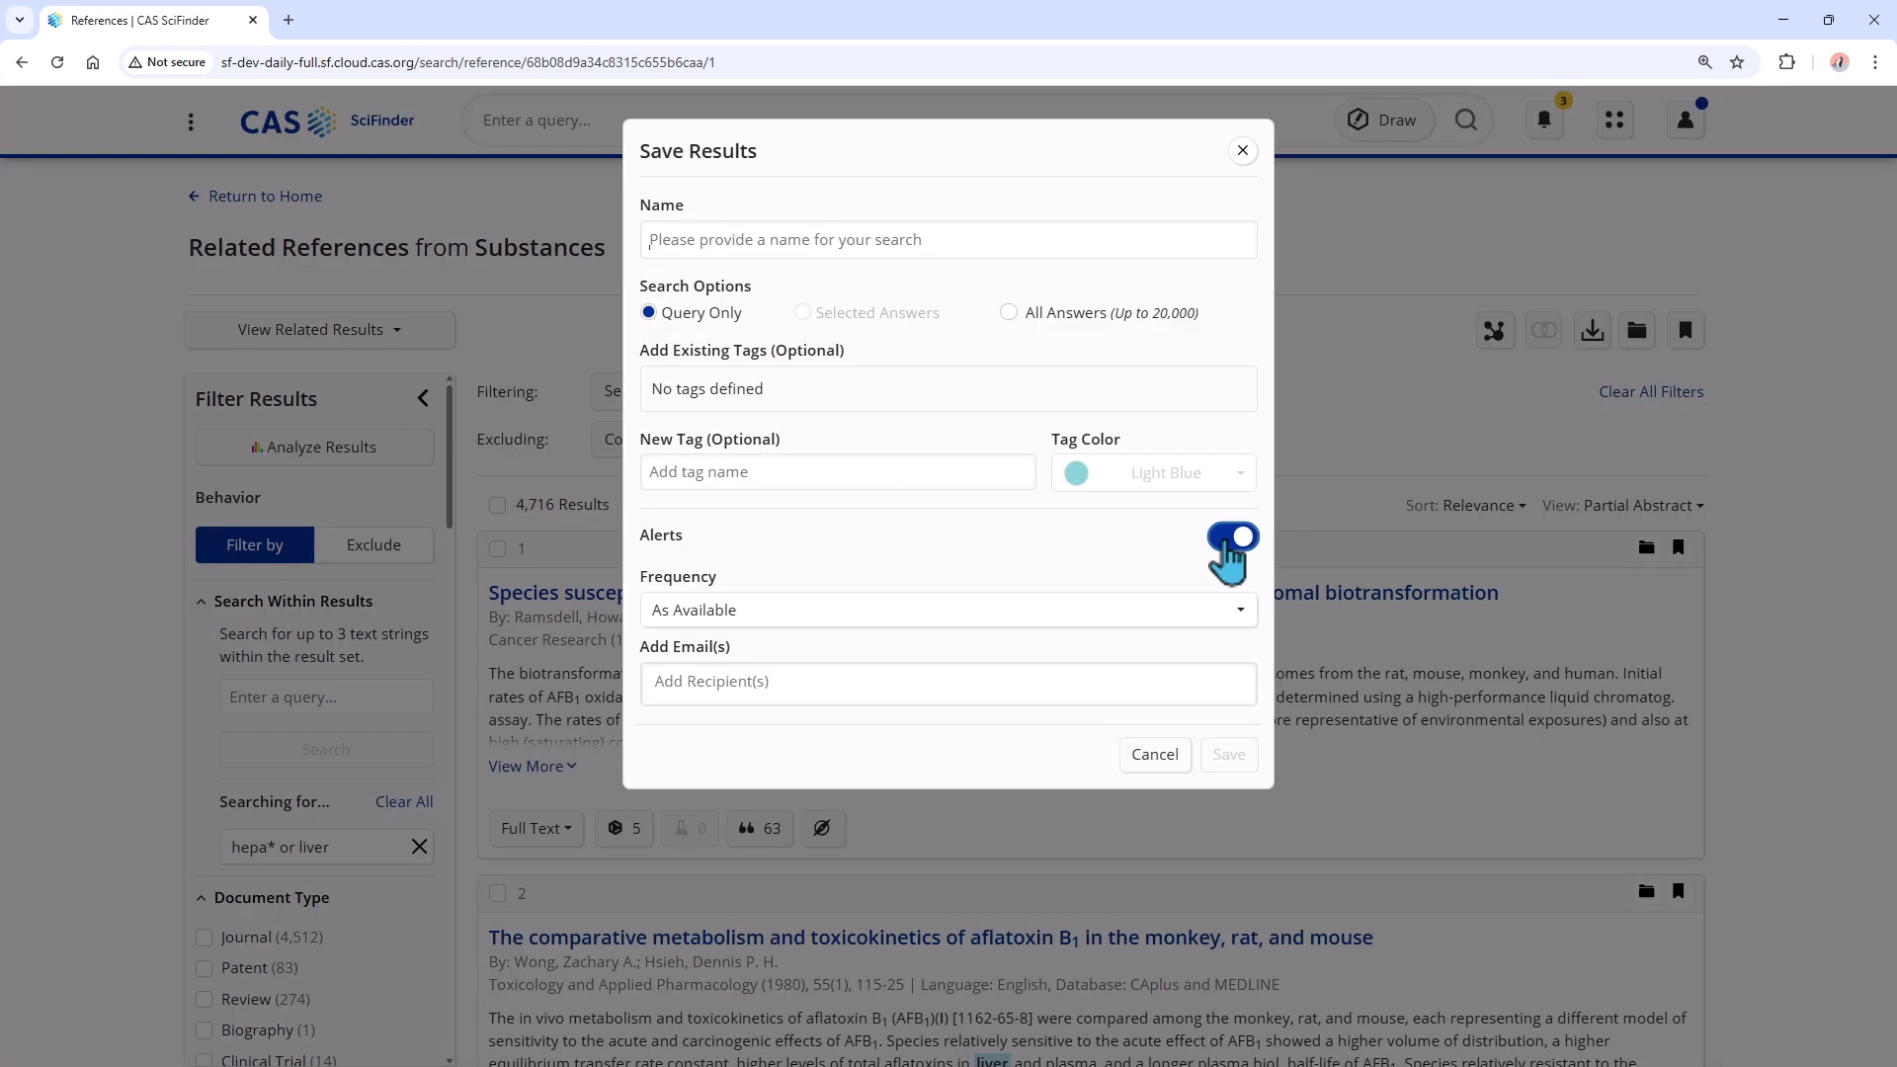
click(1230, 539)
click(1154, 593)
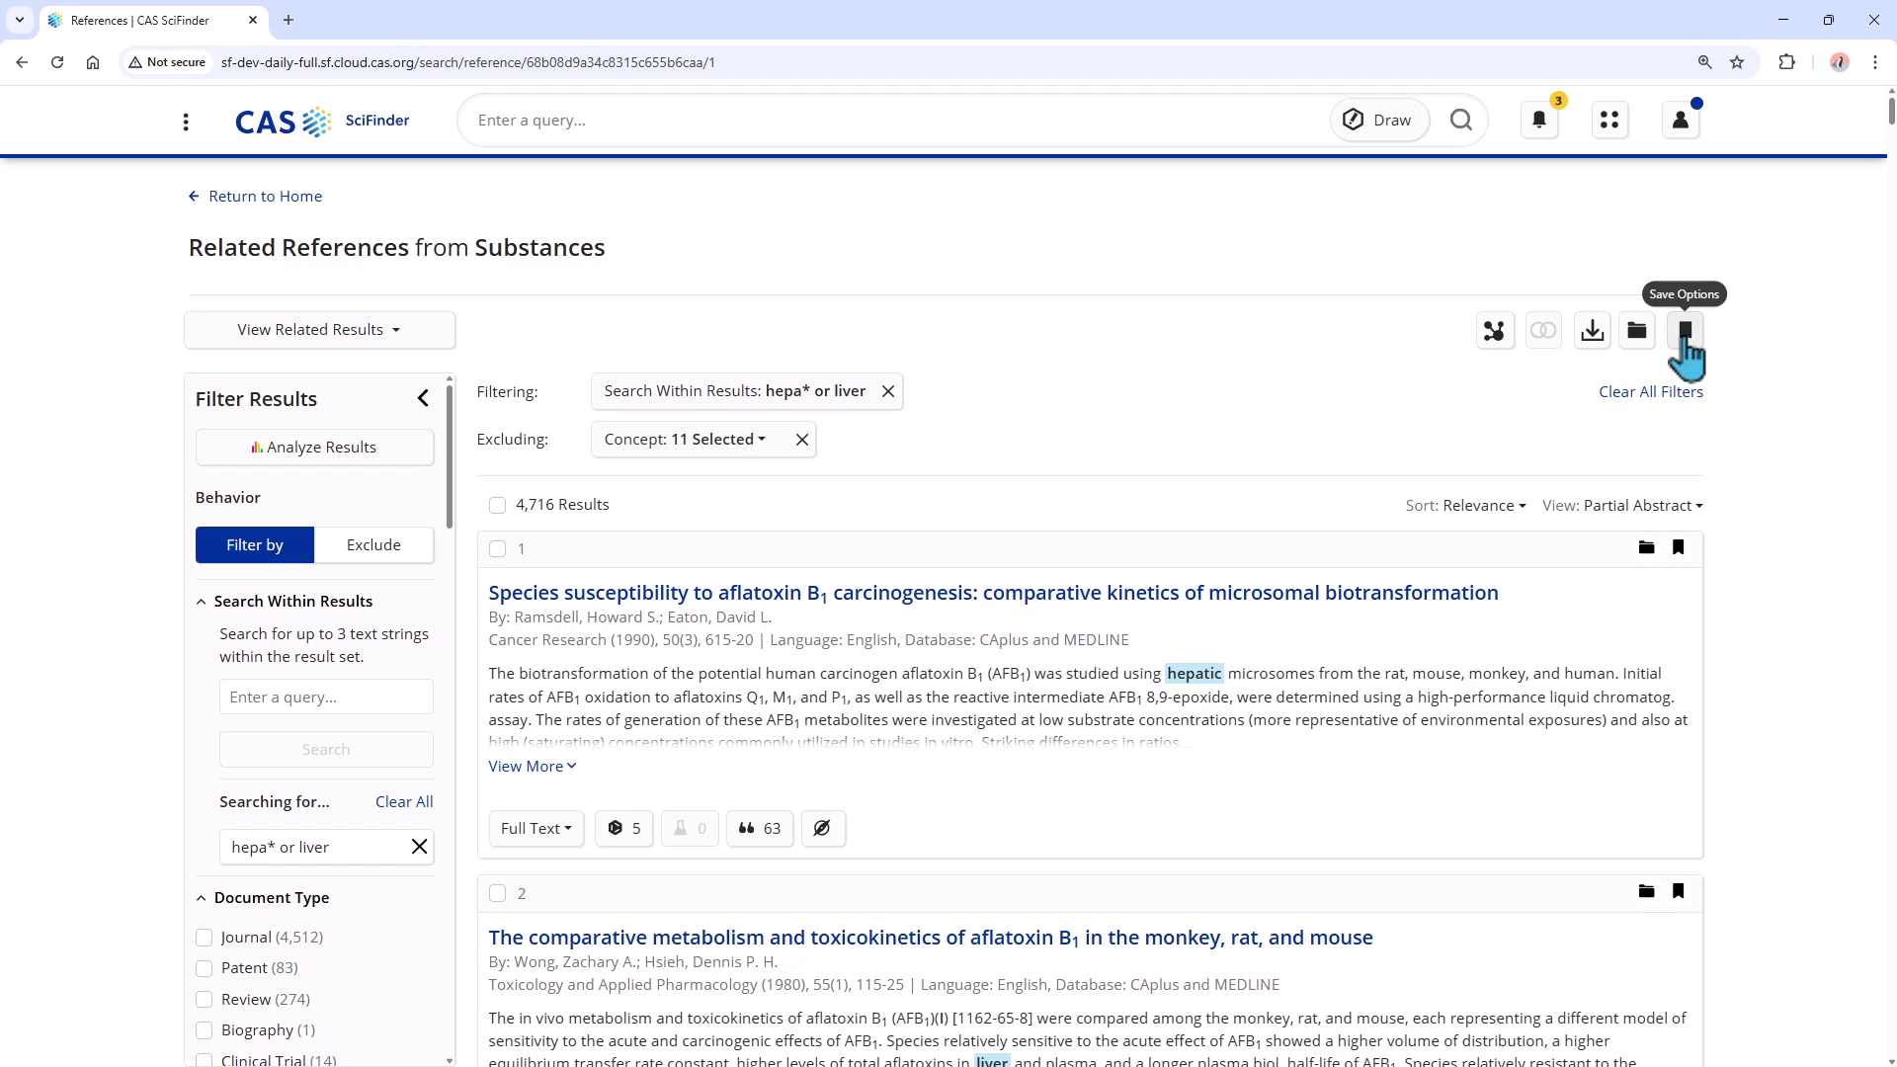
- Copy the search to the clipboard, preview Share Results, and glance at the apps menu
click(1685, 334)
click(1622, 472)
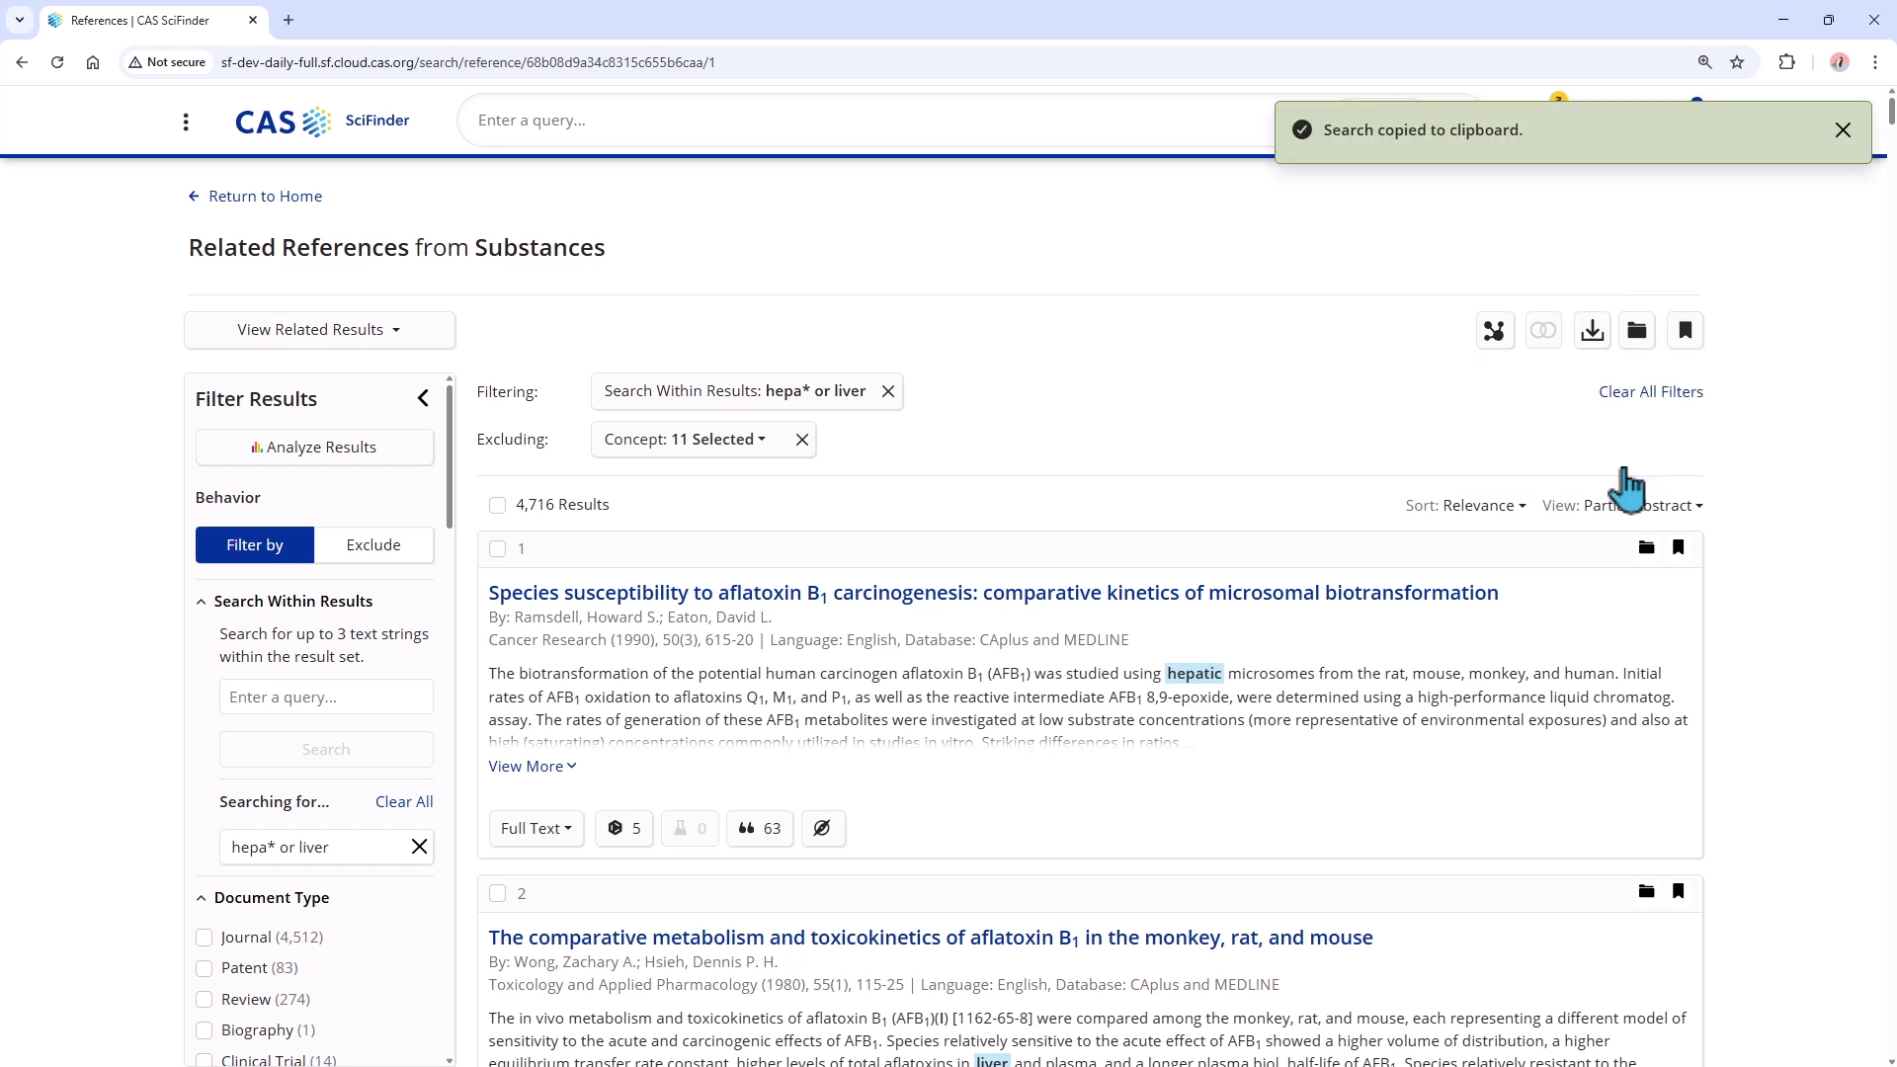
click(1685, 330)
click(1616, 415)
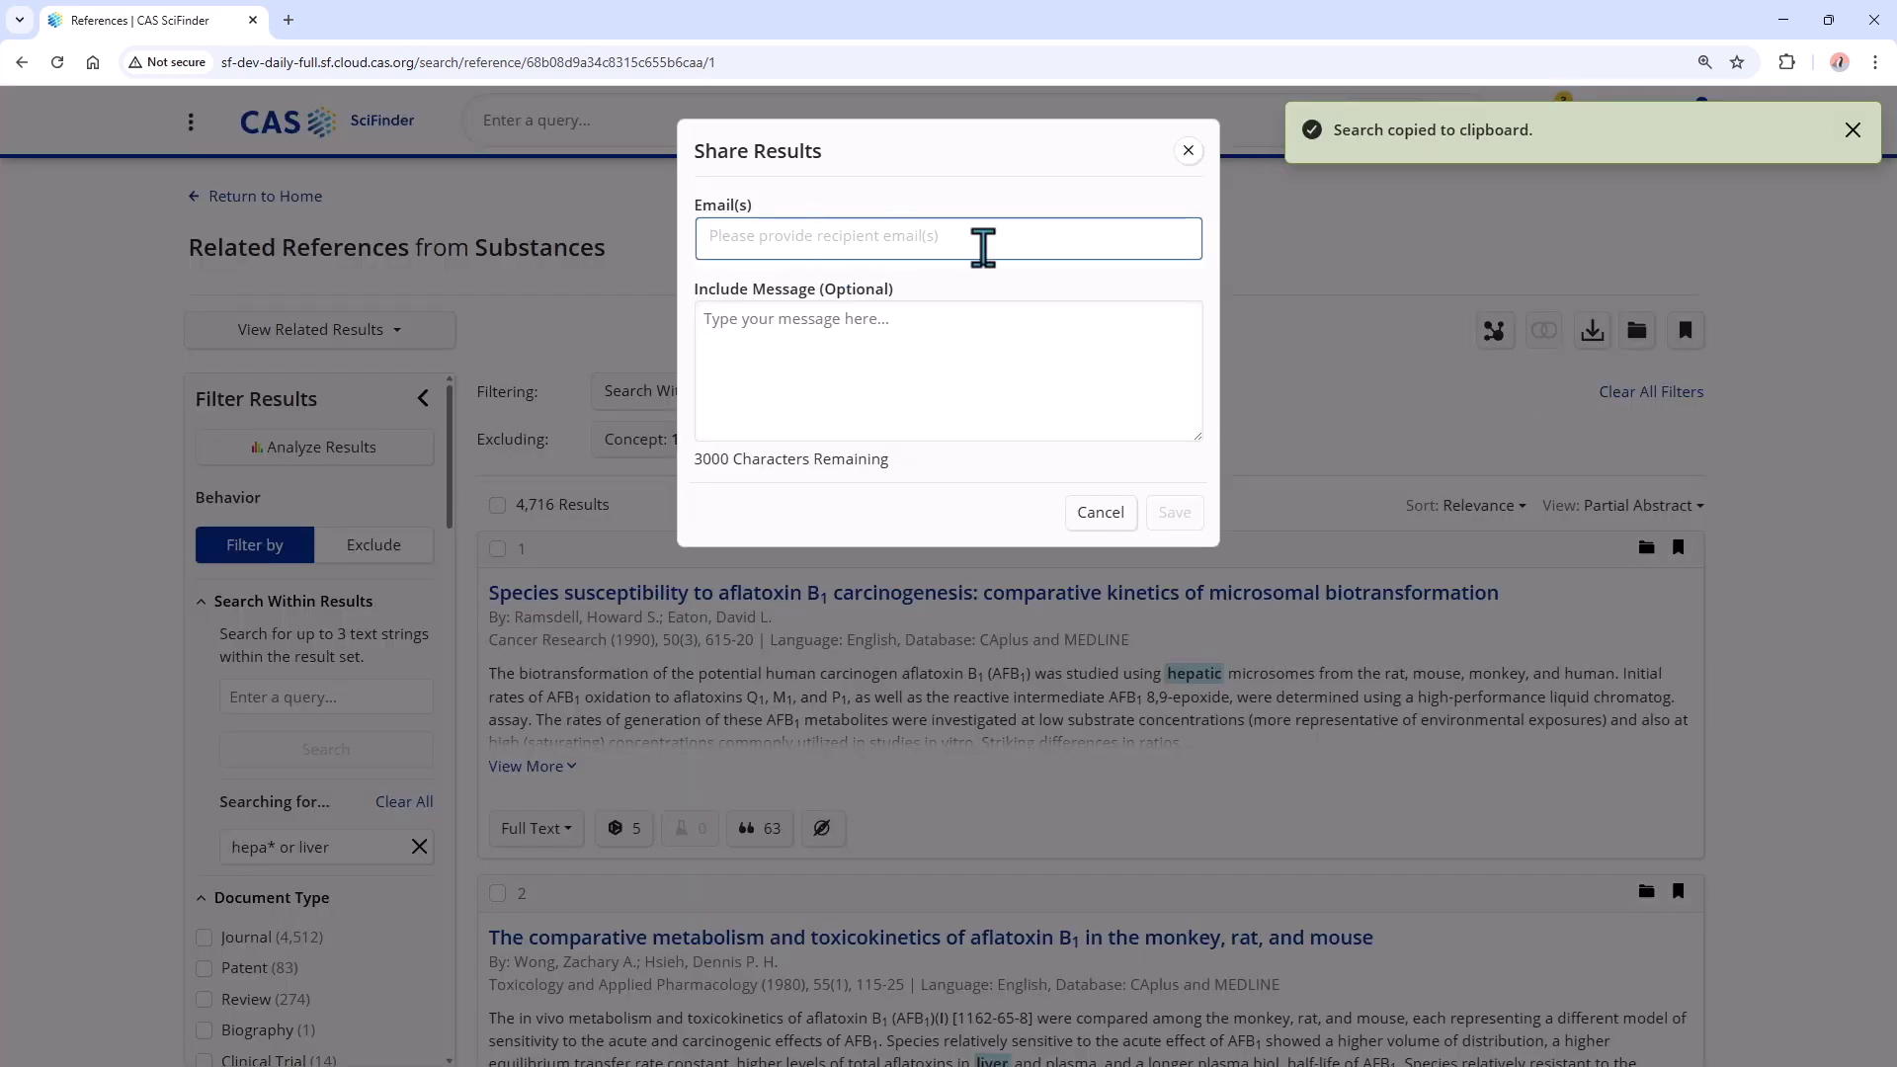
click(1639, 339)
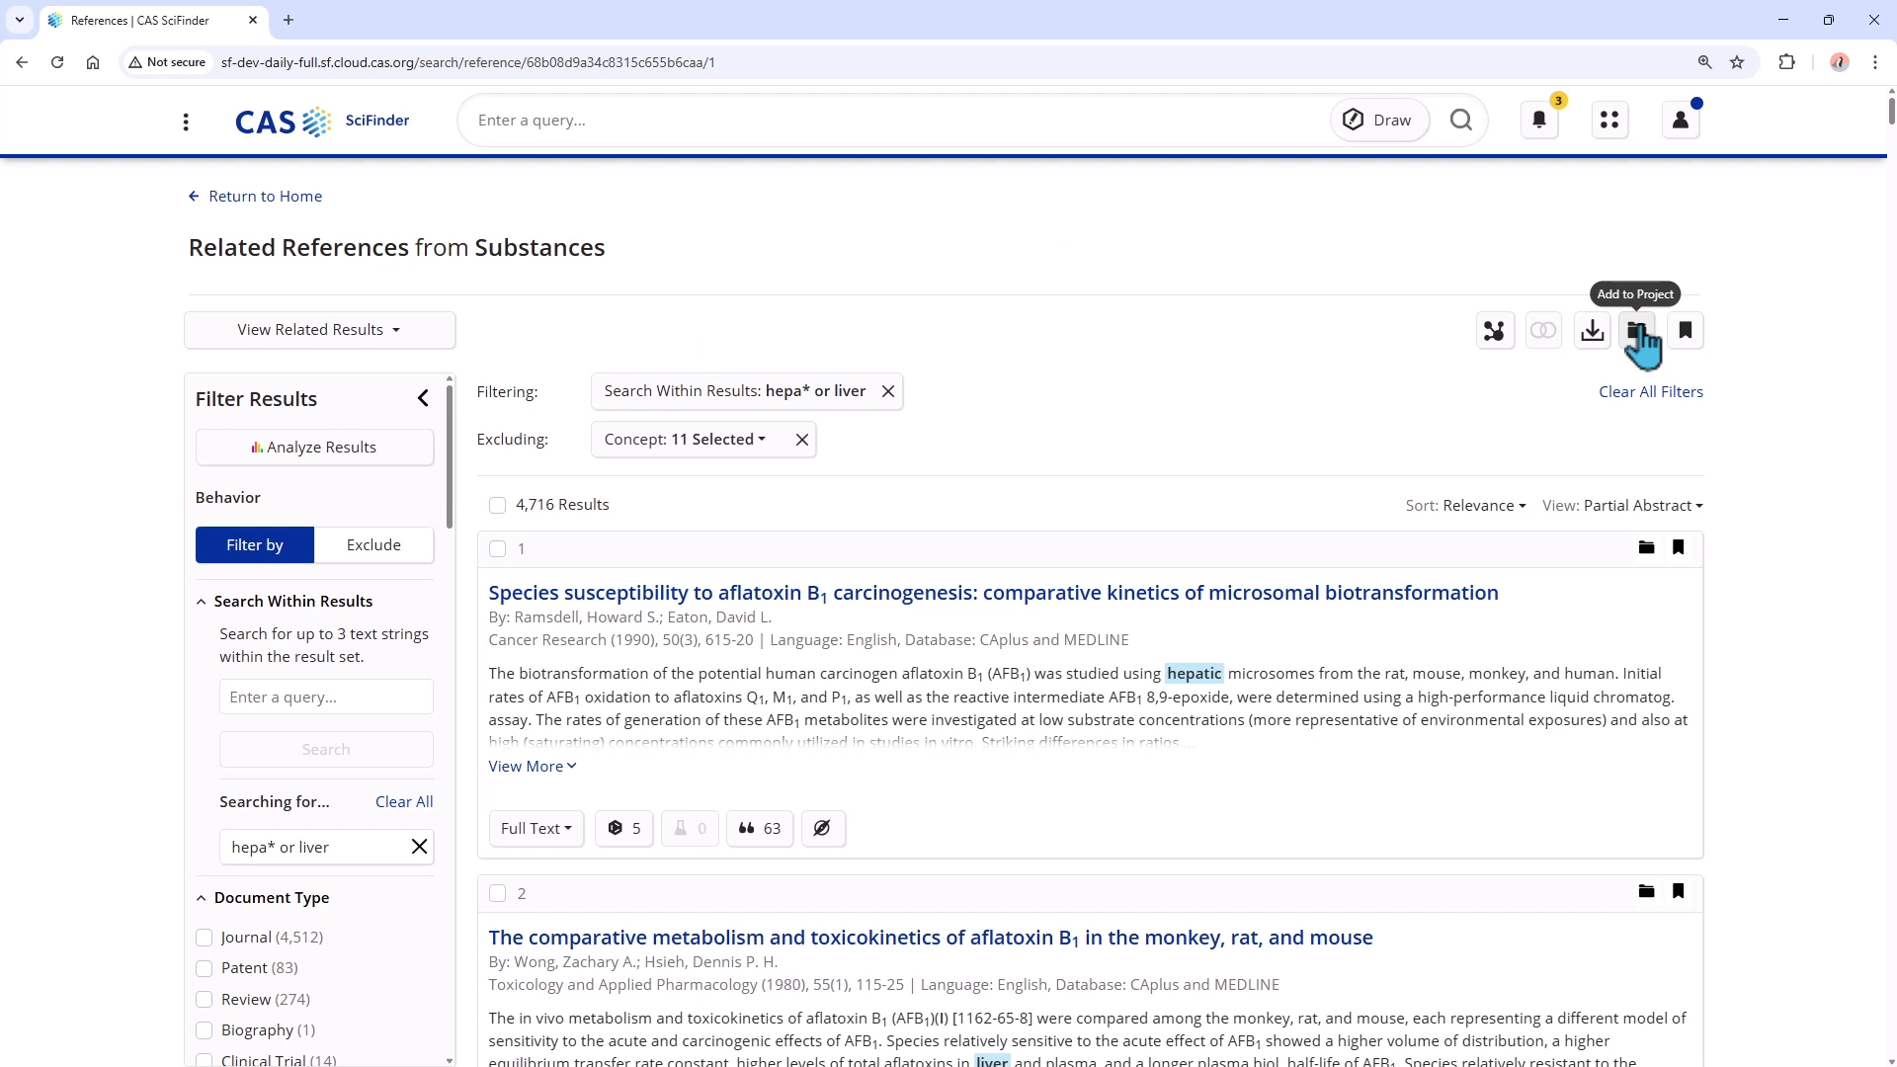
click(1611, 126)
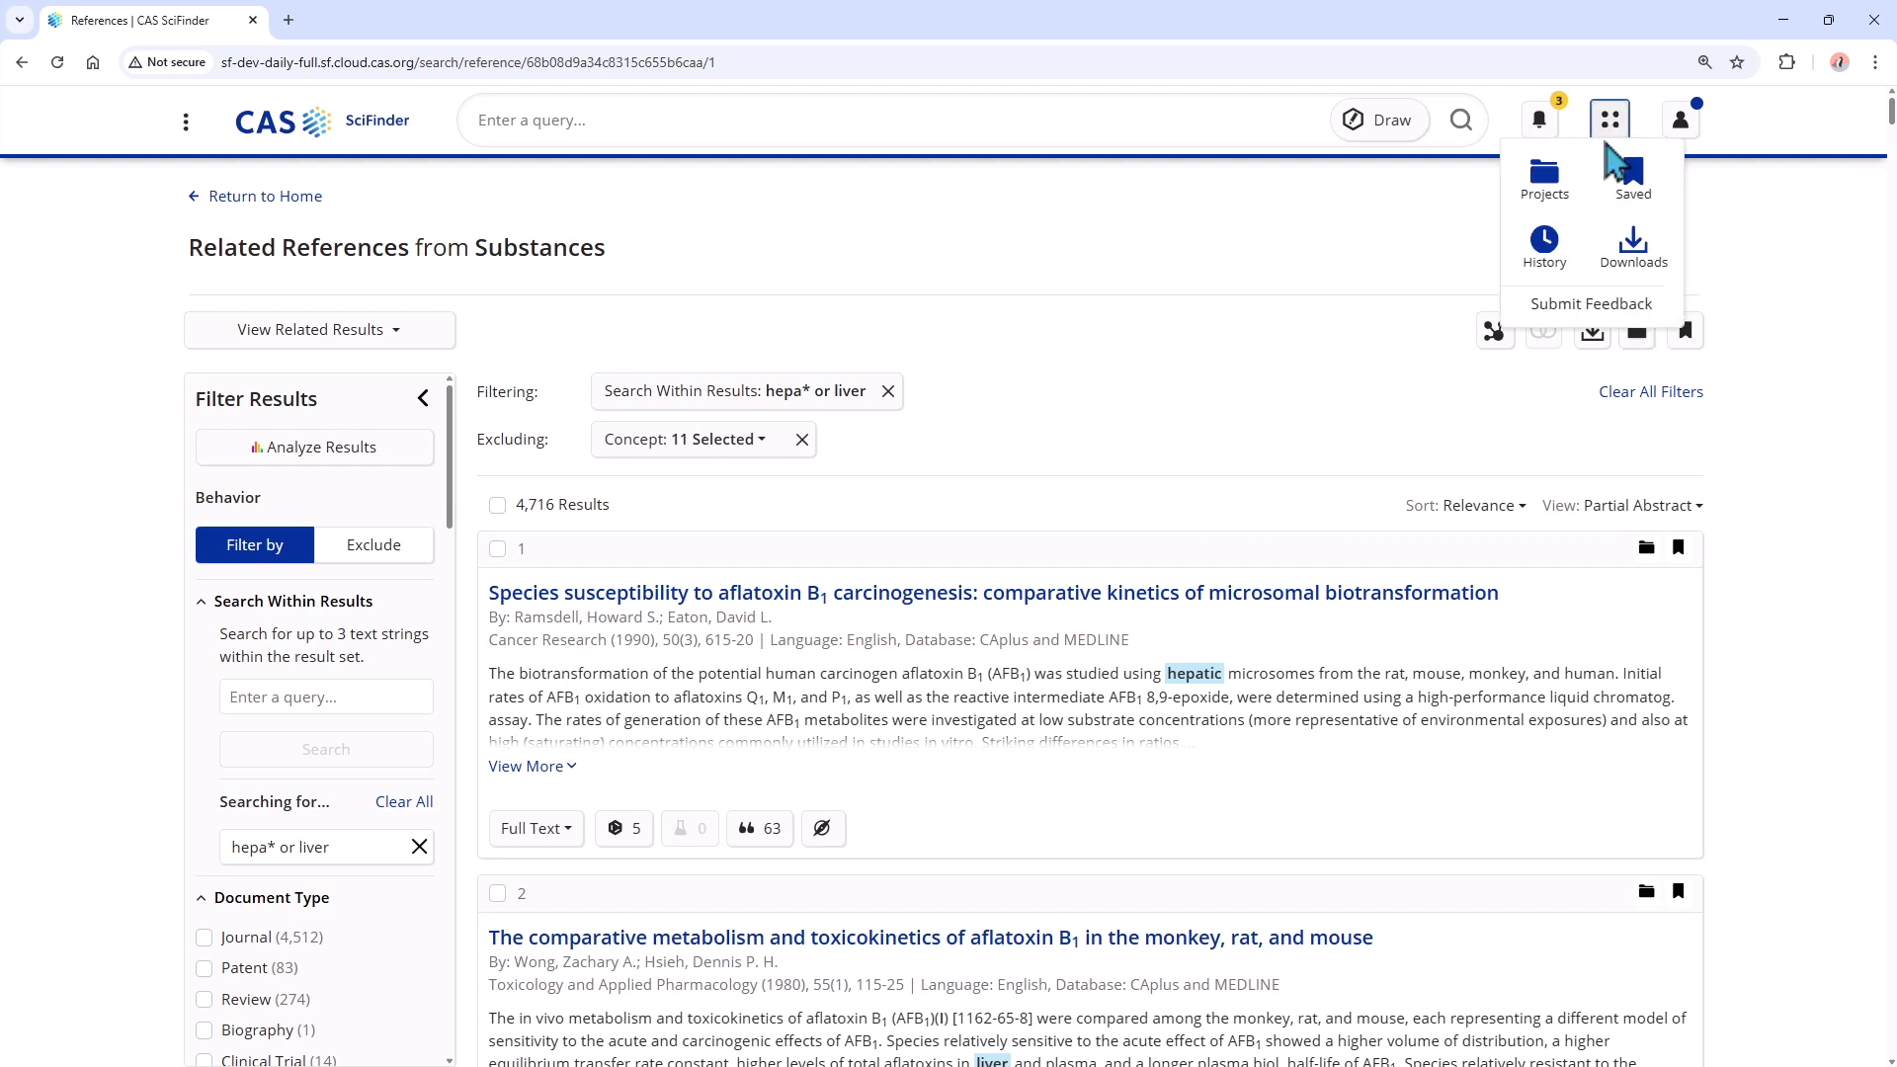
click(1322, 403)
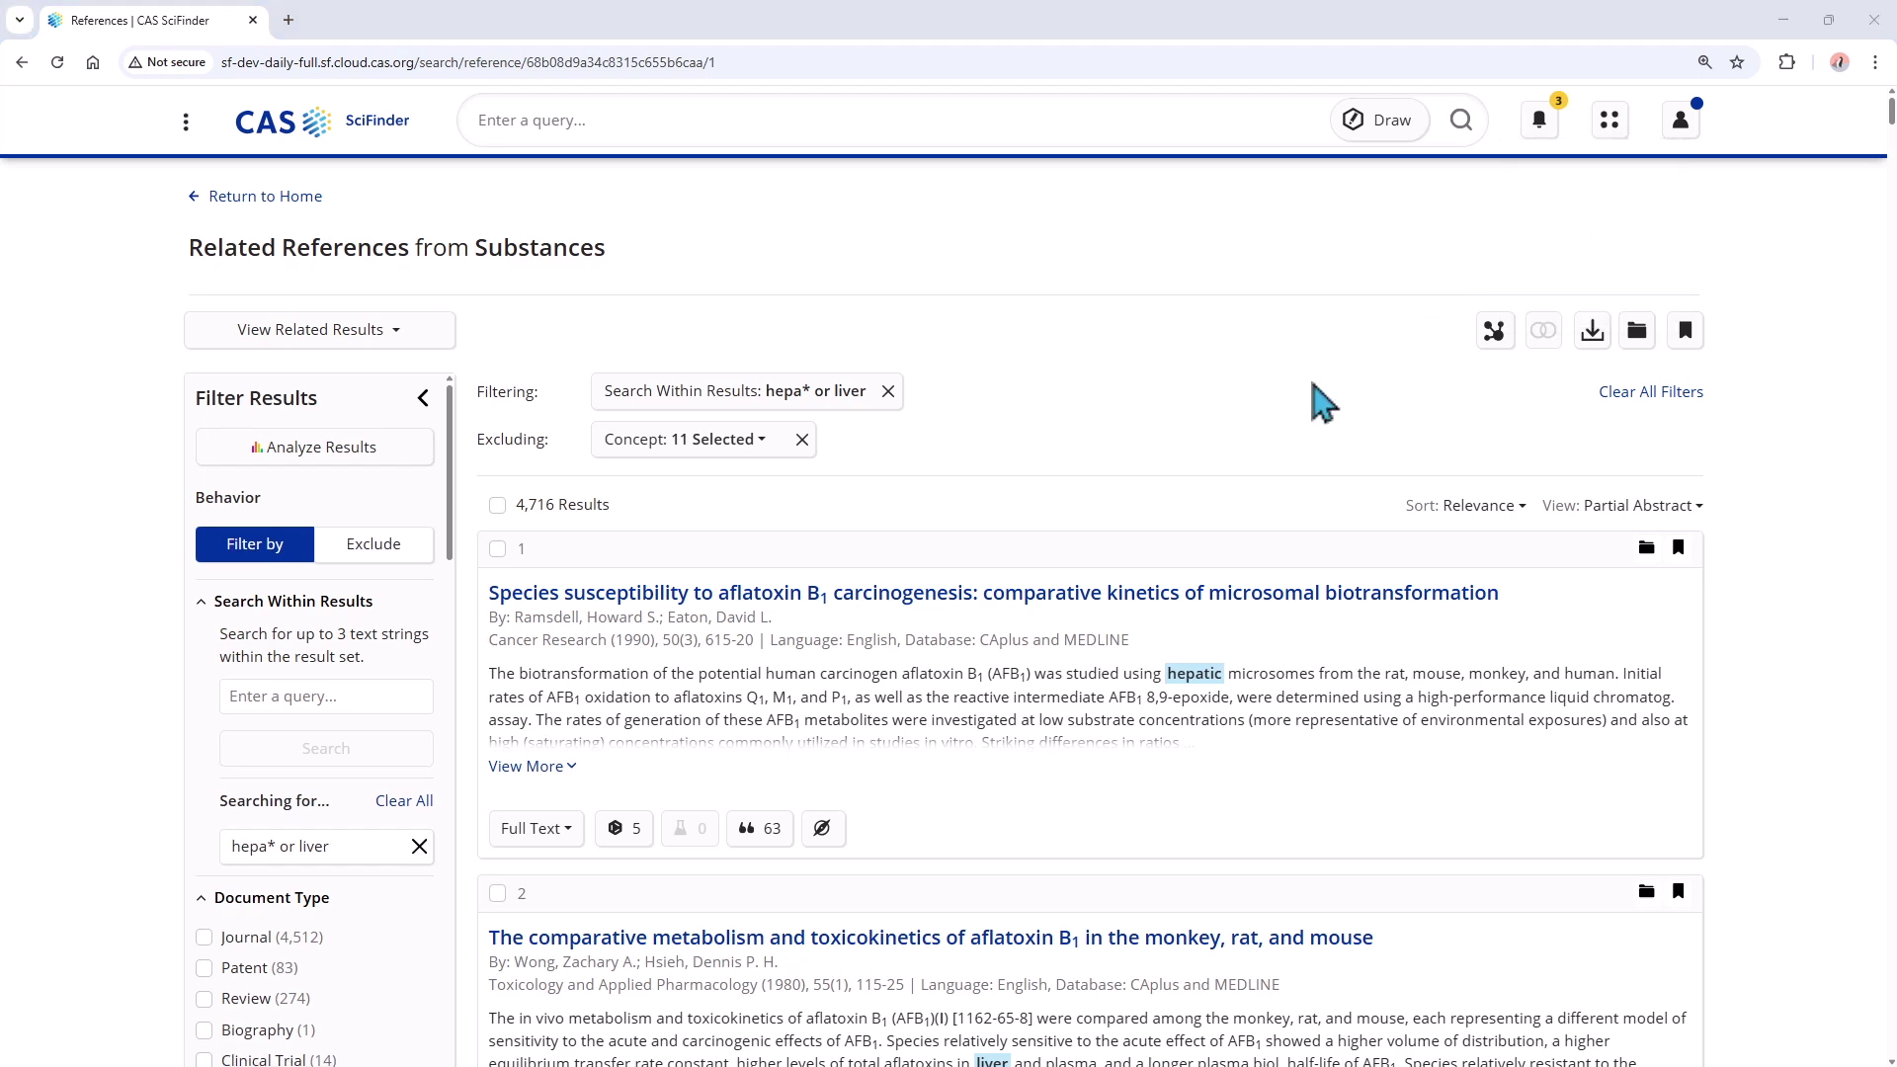